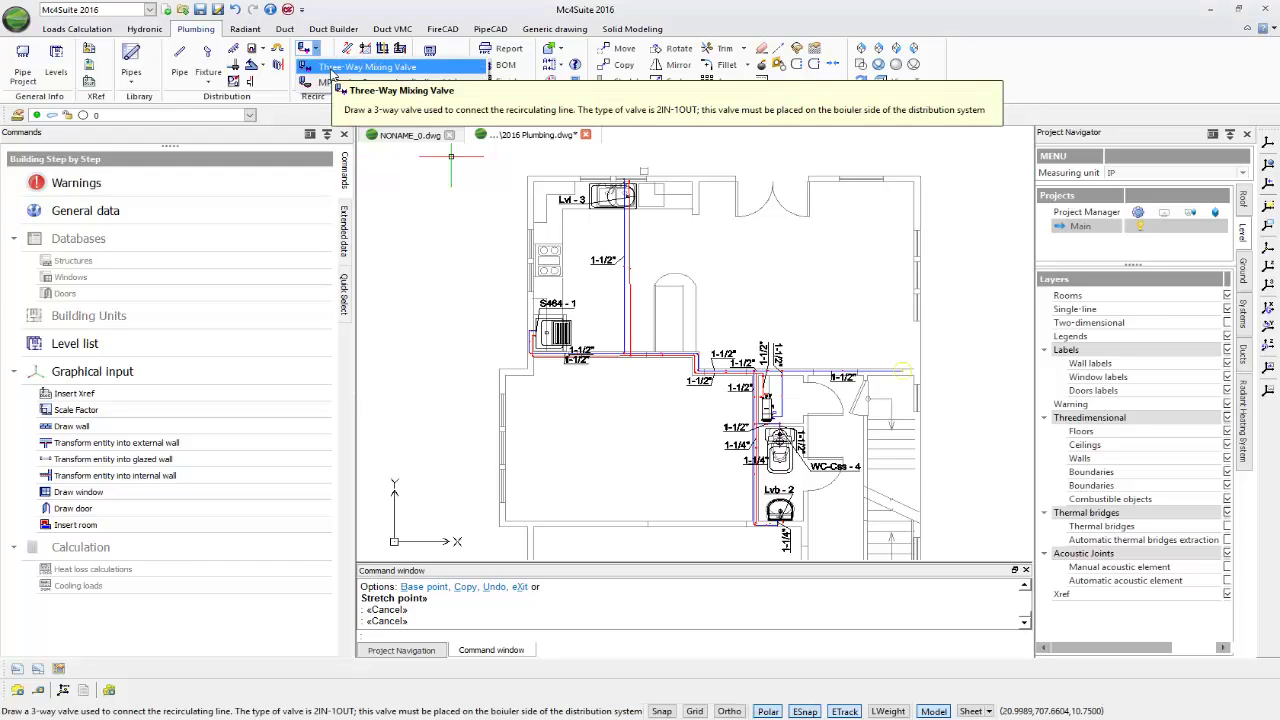
Step: Start a Three-Way Mixing Valve on the Cold distribution line with type Three way butterfly mixing valve – 1 out
{"action": "left_click", "coordinate": [360, 67]}
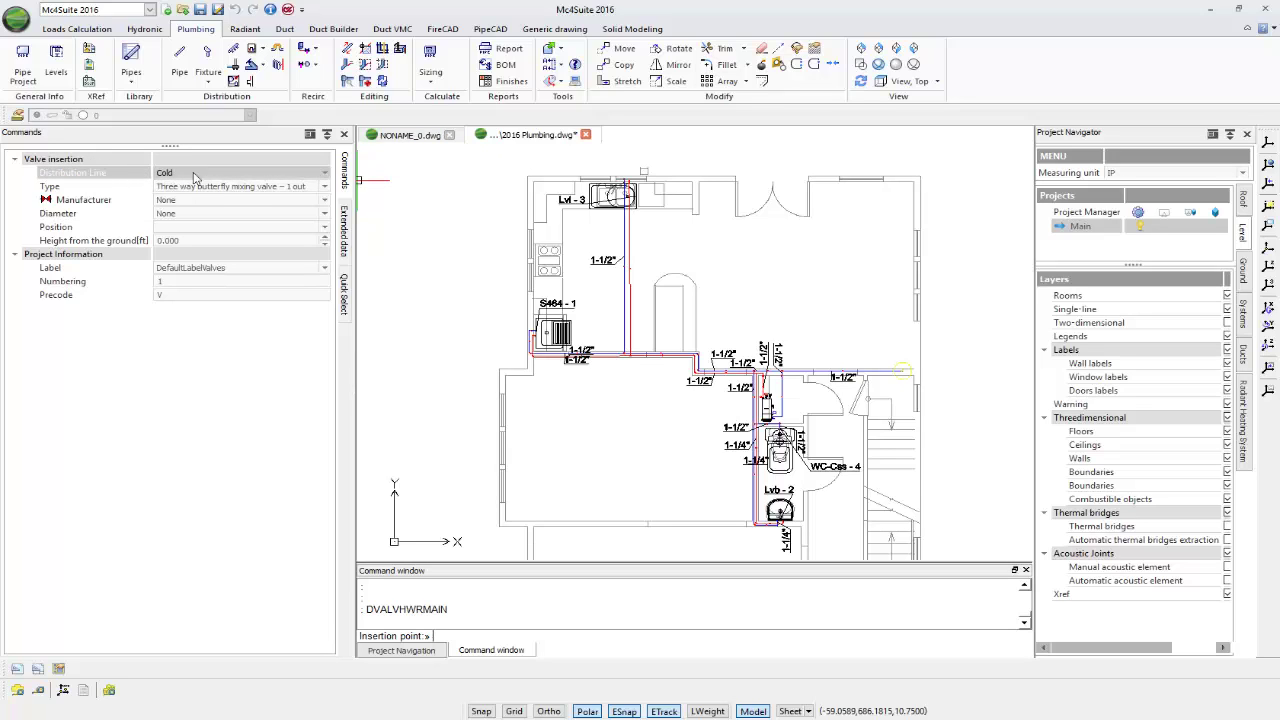
{"action": "left_click", "coordinate": [325, 174]}
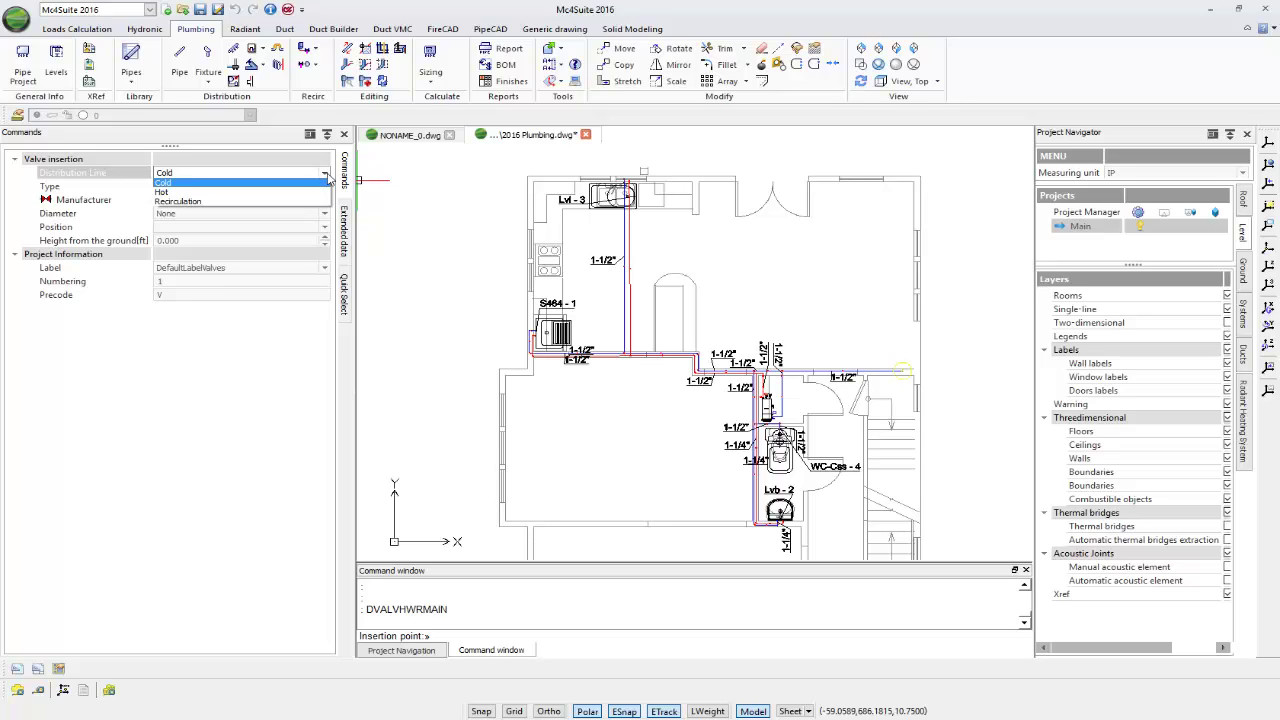
{"action": "left_click", "coordinate": [328, 177]}
{"action": "left_click", "coordinate": [324, 187]}
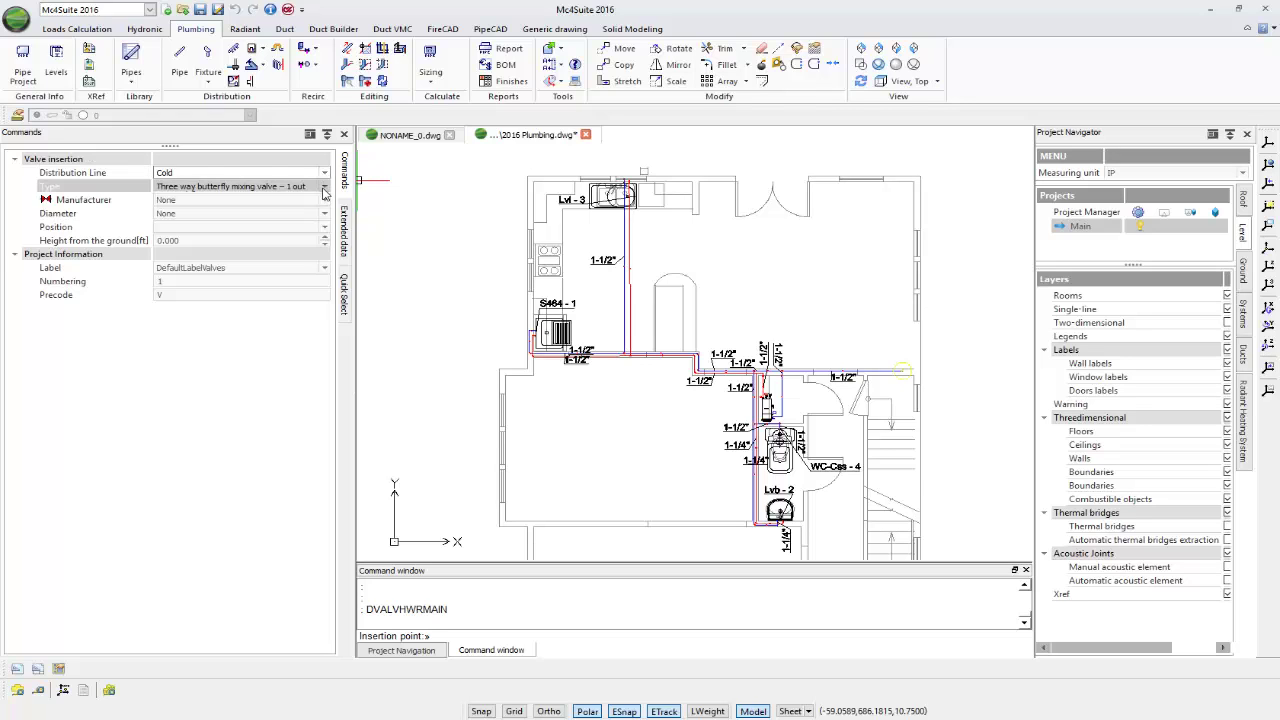
{"action": "left_click", "coordinate": [324, 188]}
{"action": "left_click_drag", "start_coordinate": [324, 203], "coordinate": [329, 261]}
{"action": "left_click", "coordinate": [330, 257]}
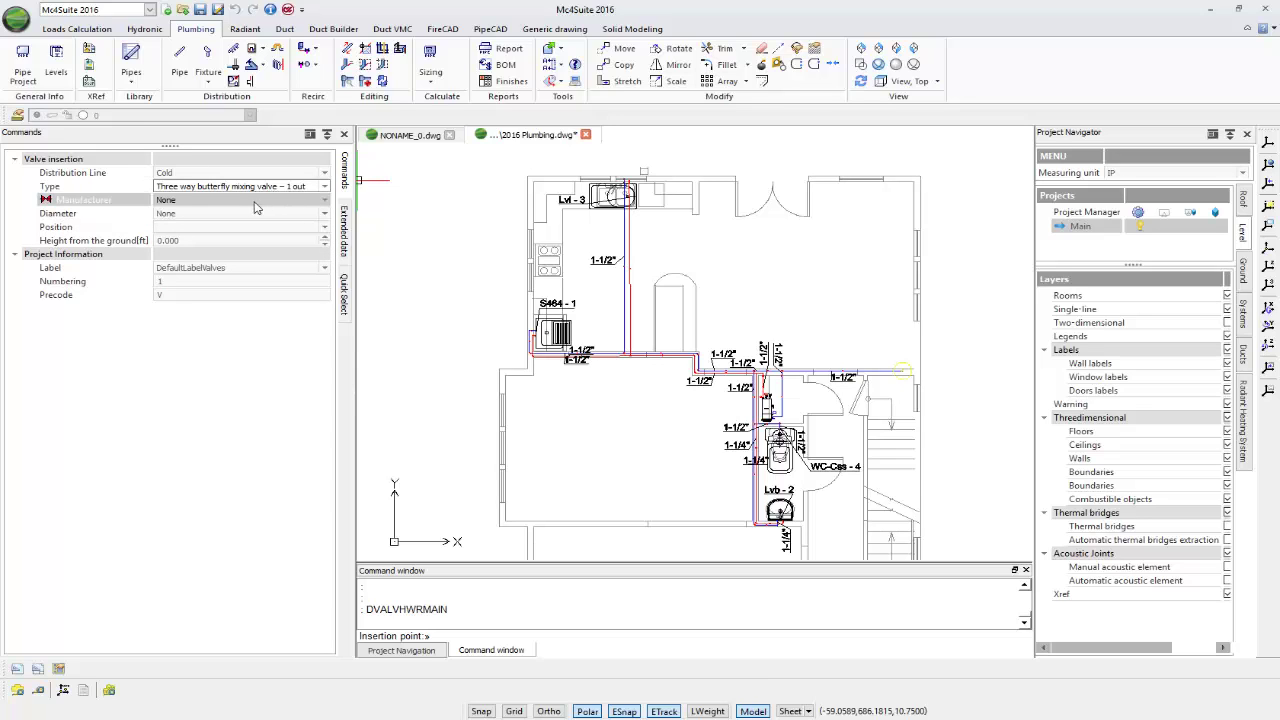
Step: Assign the Butterfly mixing valve 3 ways - 1 out product from Database MC4 to the valve, with a 3/4" diameter
{"action": "left_click", "coordinate": [325, 203]}
{"action": "left_click", "coordinate": [295, 216]}
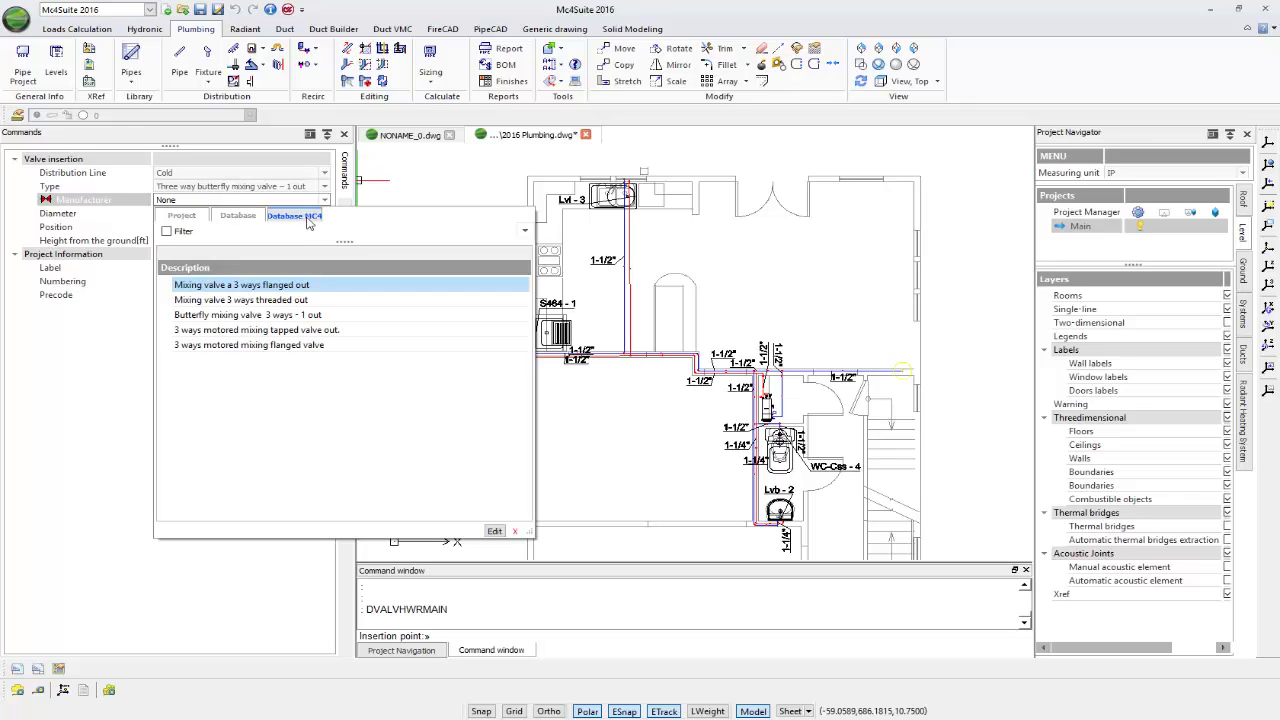
{"action": "double_click", "coordinate": [315, 318]}
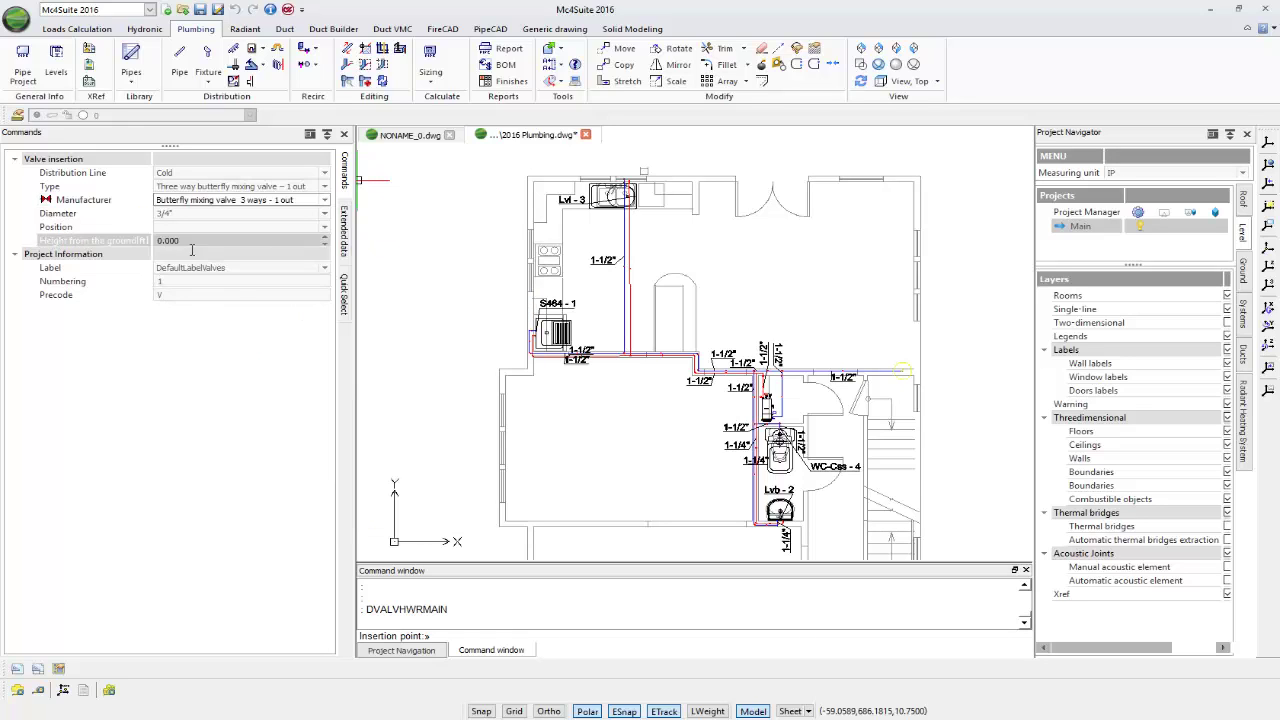
{"action": "left_click", "coordinate": [325, 214]}
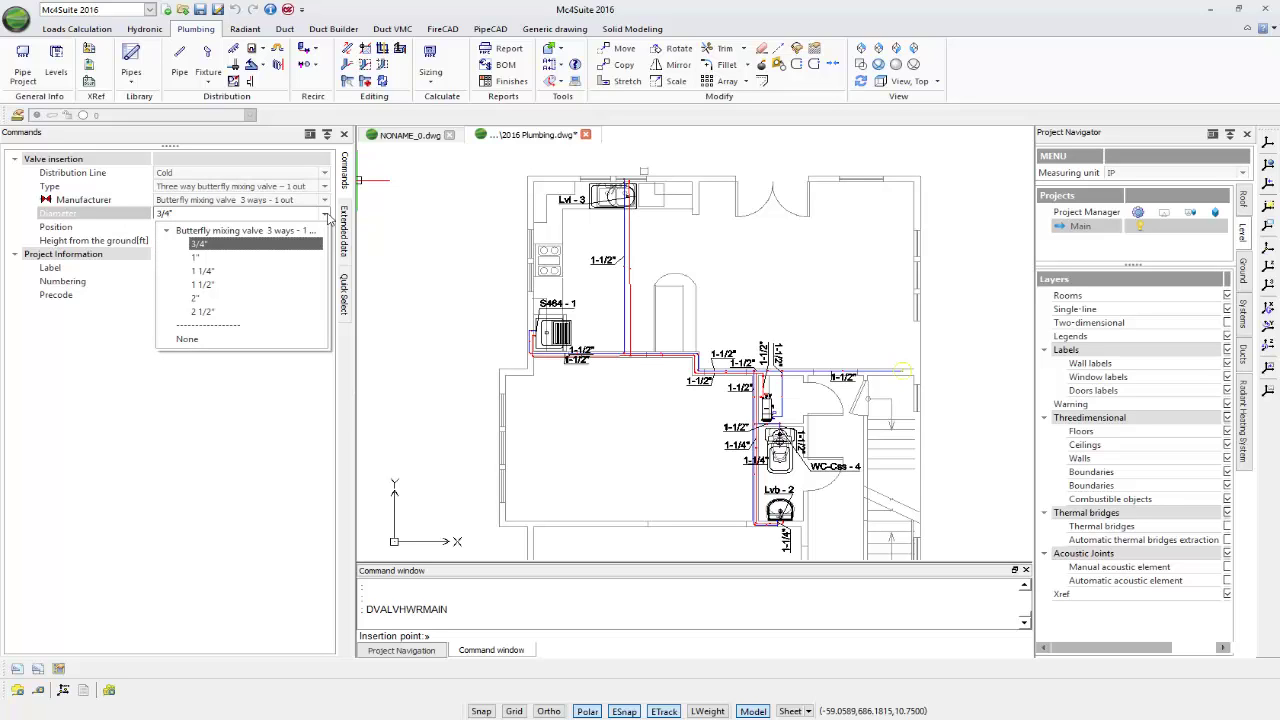
{"action": "left_click", "coordinate": [326, 215]}
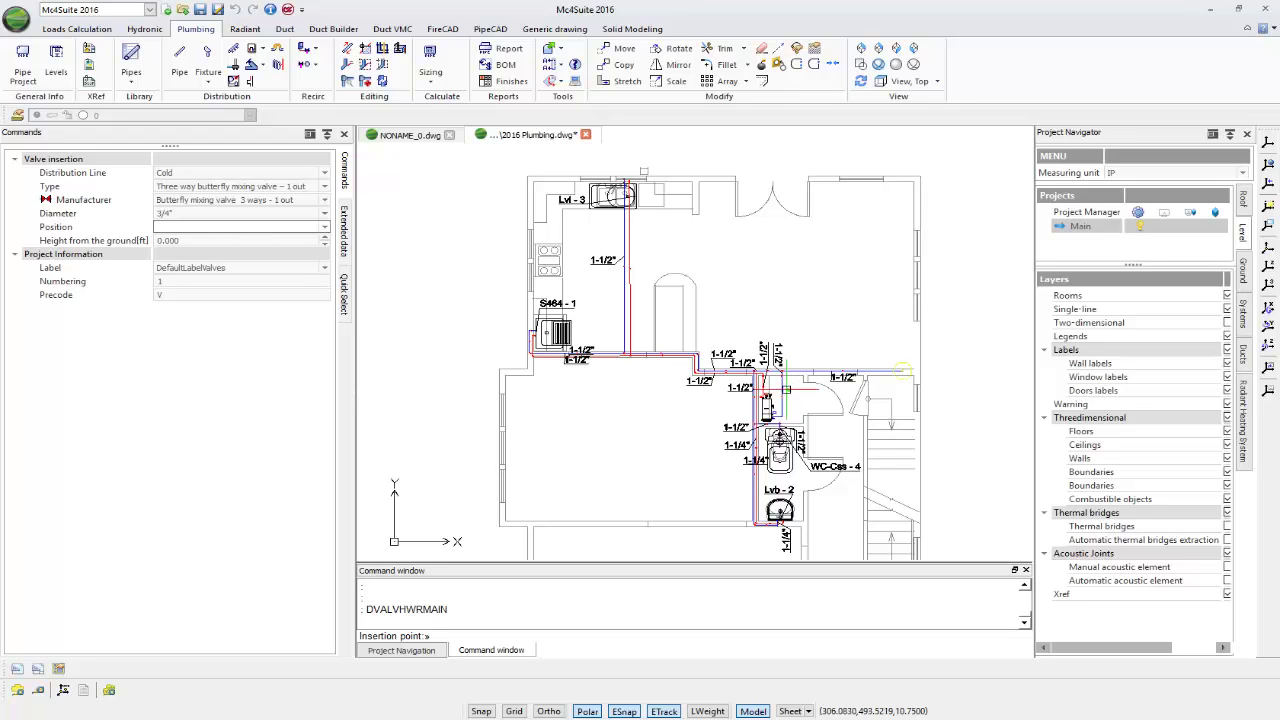
Step: Insert the mixing valve on the vertical cold pipe beside the boiler, oriented along the pipe with its side port facing the boiler
{"action": "scroll", "coordinate": [787, 394], "scroll_direction": "up", "scroll_amount": 5}
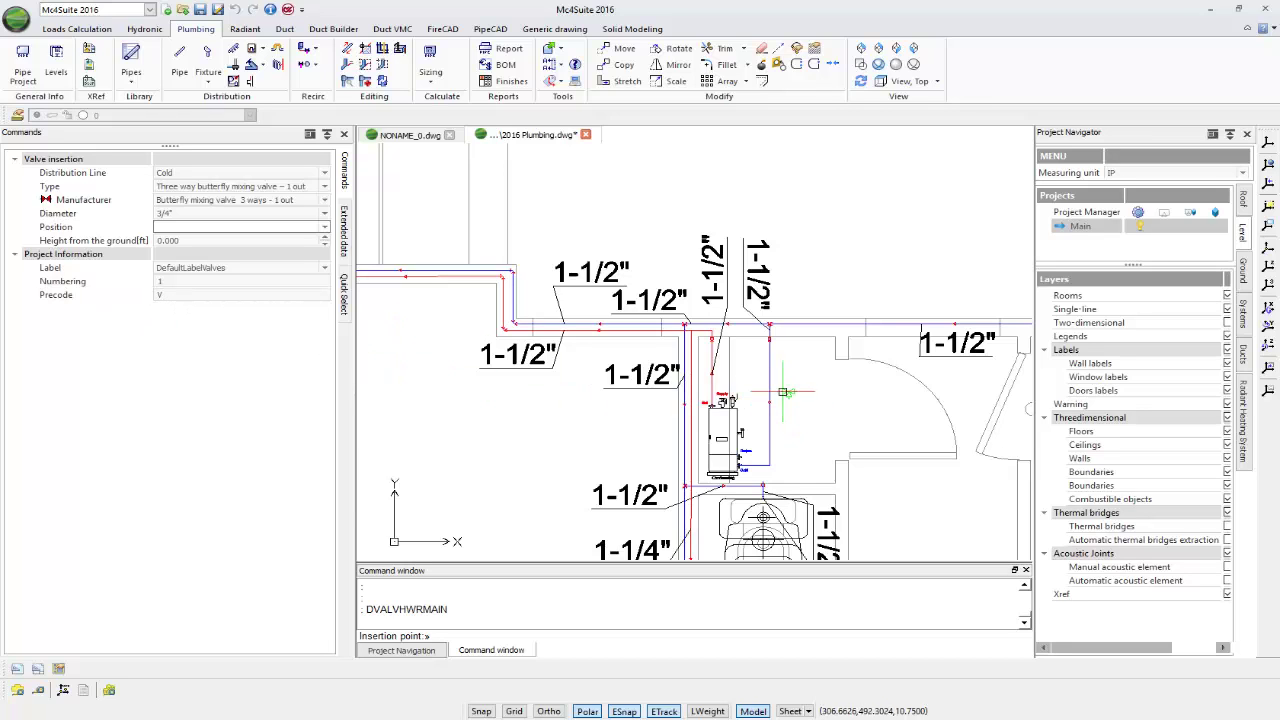
{"action": "scroll", "coordinate": [768, 385], "scroll_direction": "up", "scroll_amount": 3}
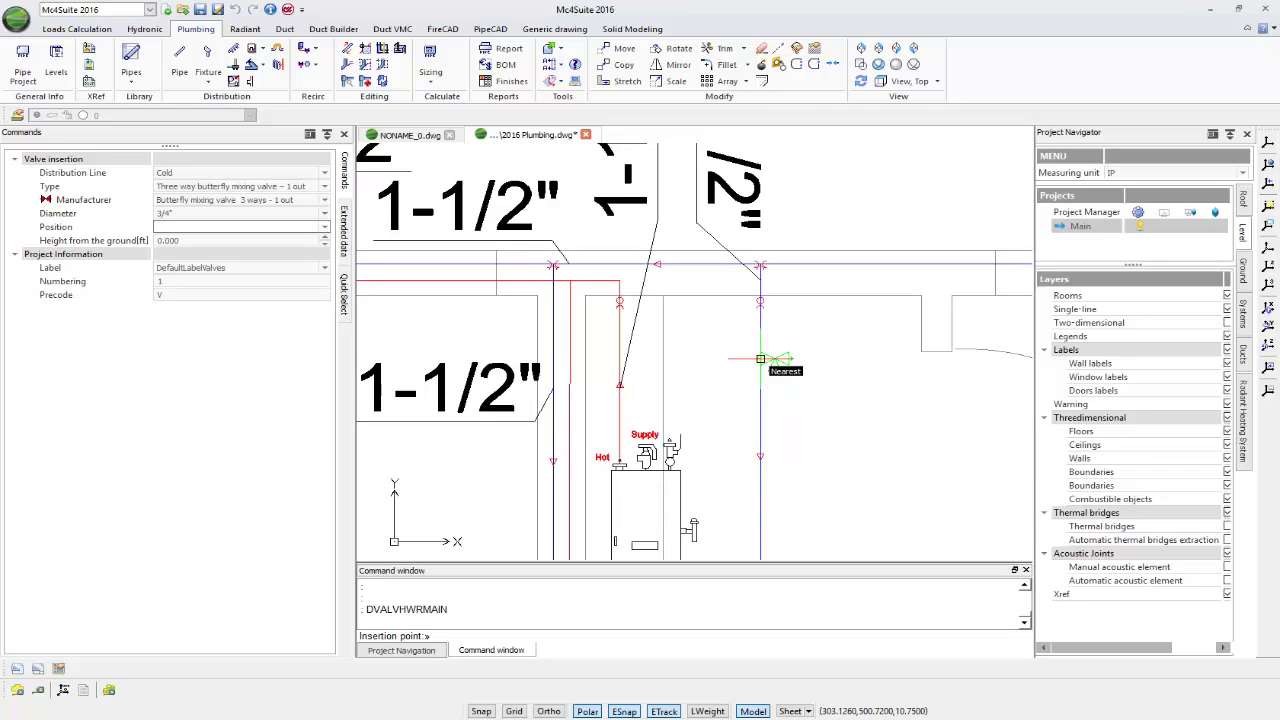
{"action": "left_click", "coordinate": [764, 370]}
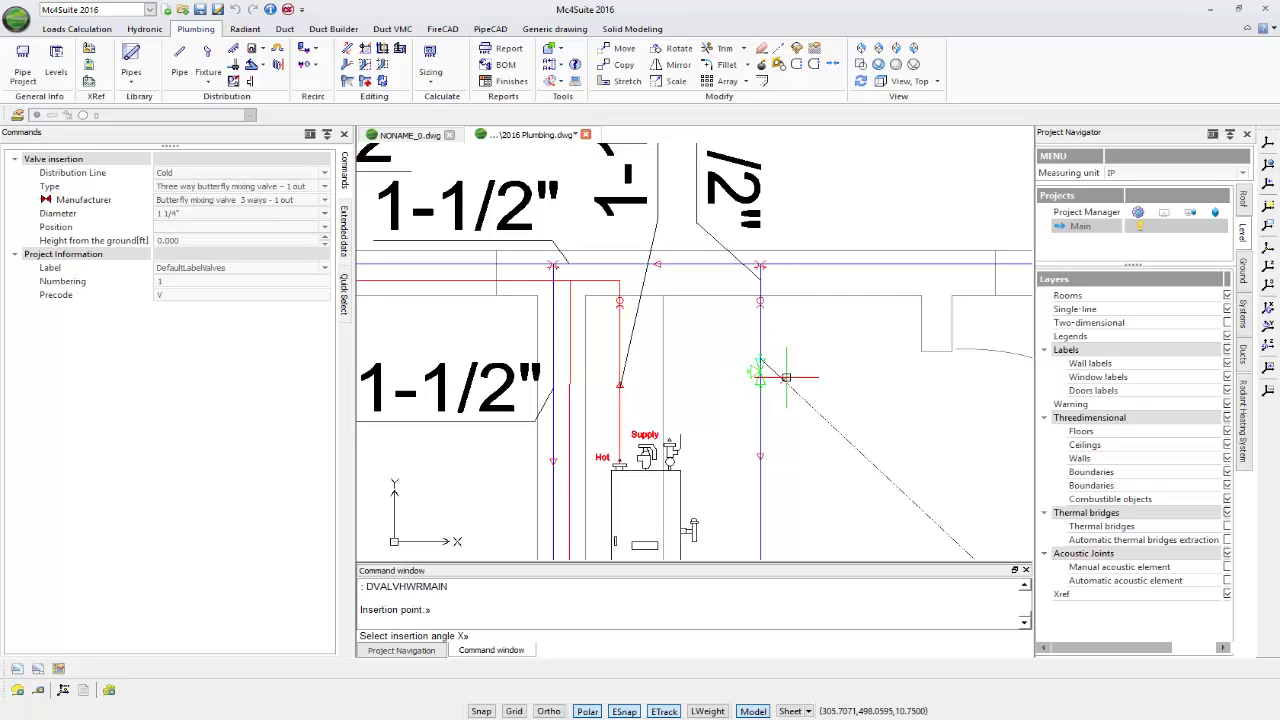
{"action": "scroll", "coordinate": [785, 372], "scroll_direction": "up", "scroll_amount": 3}
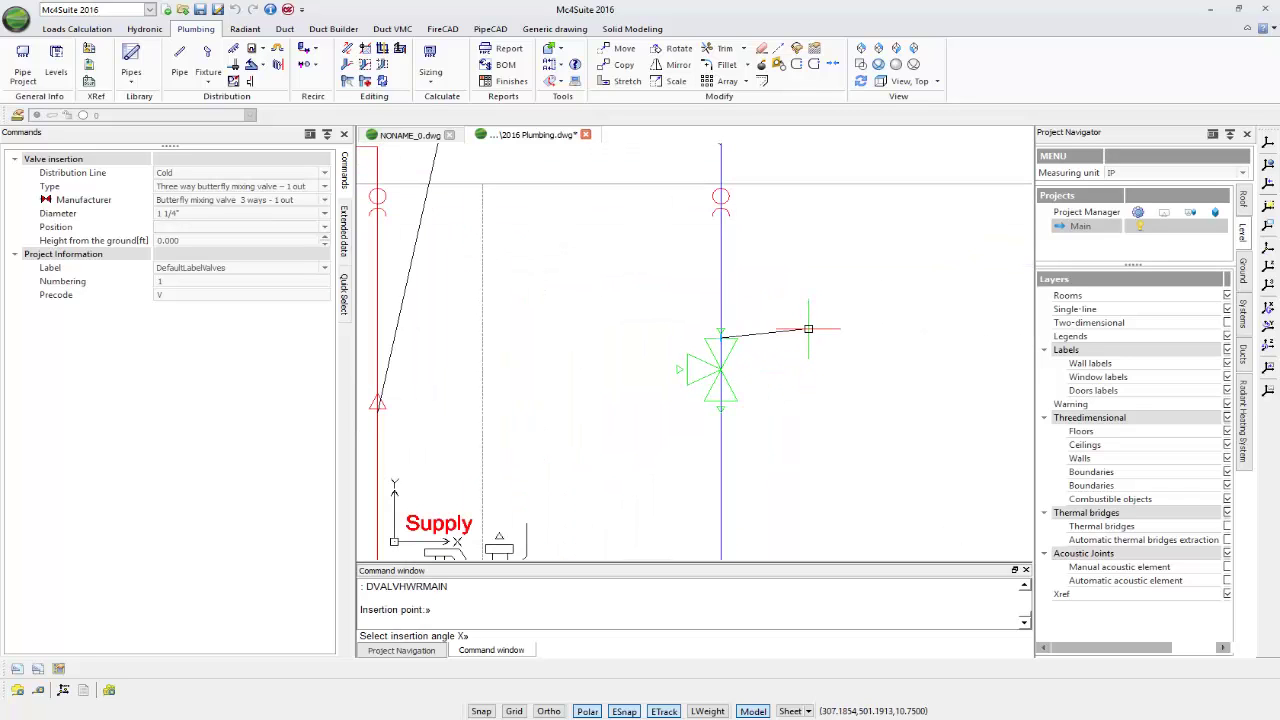
{"action": "left_click", "coordinate": [811, 339]}
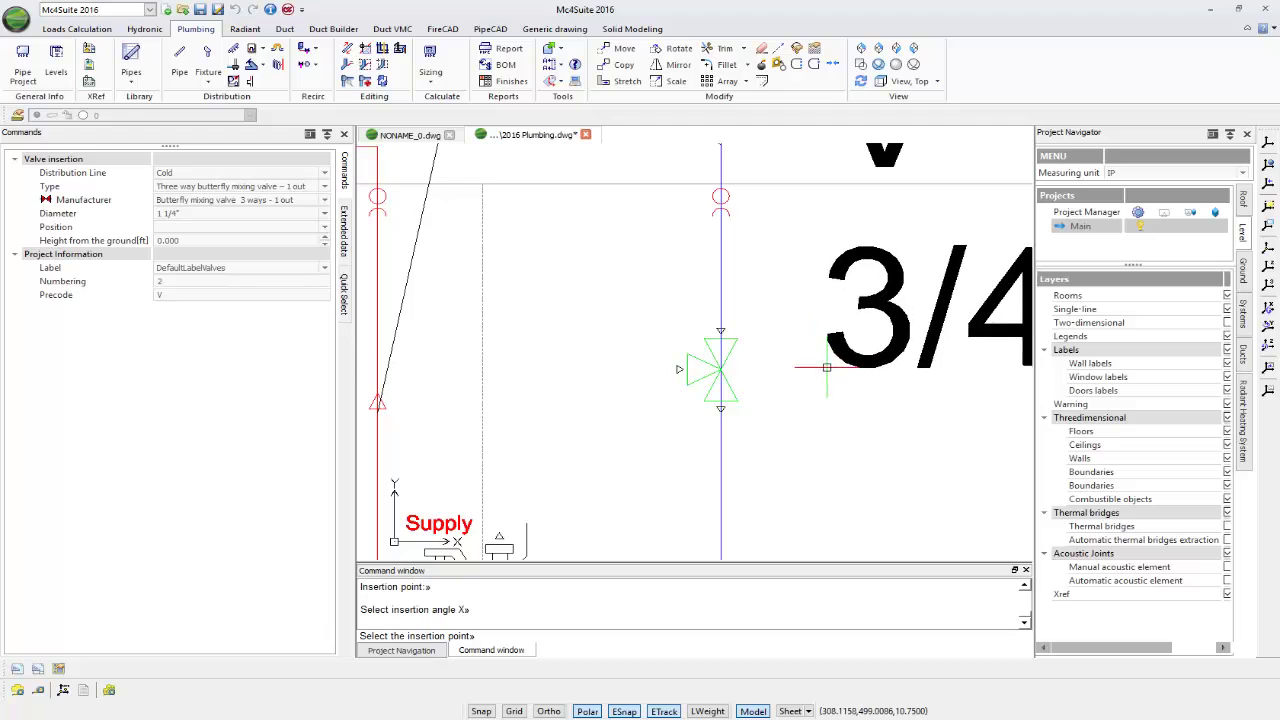
Step: Place the valve's label horizontally beside the cold pipe, on the side away from the boiler
{"action": "scroll", "coordinate": [836, 420], "scroll_direction": "down", "scroll_amount": 3}
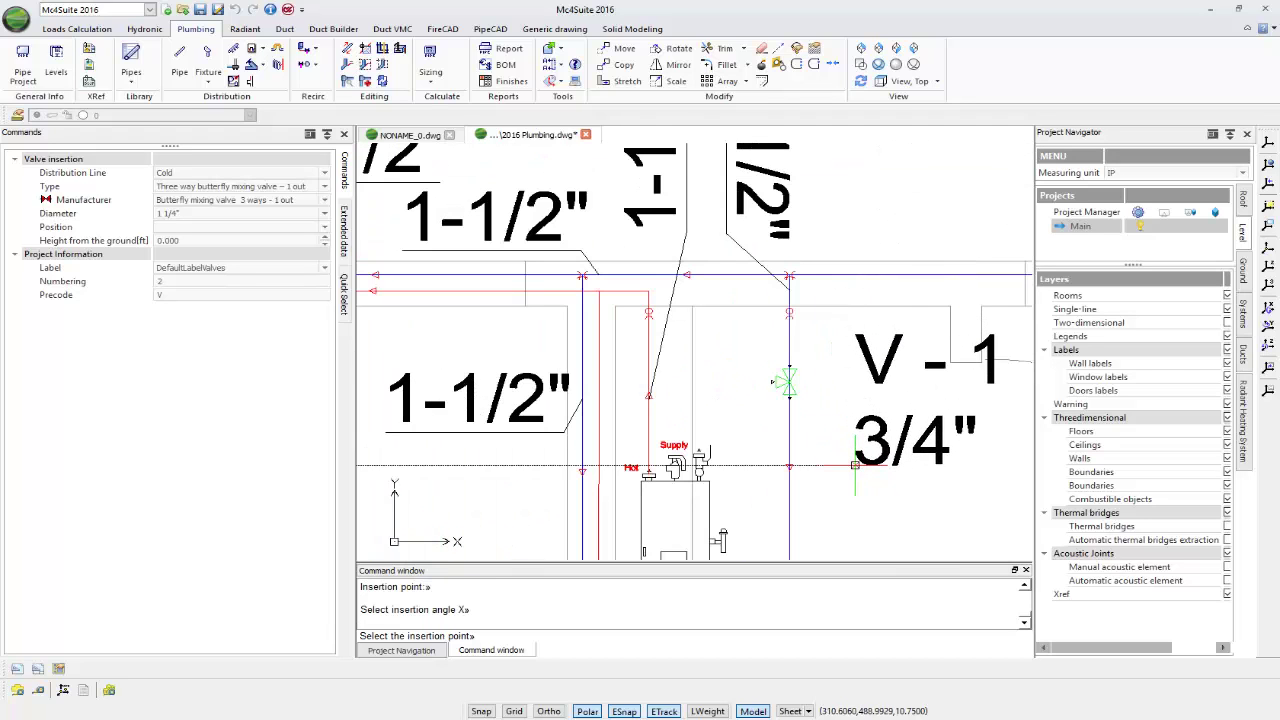
{"action": "left_click", "coordinate": [855, 466]}
{"action": "left_click", "coordinate": [944, 466]}
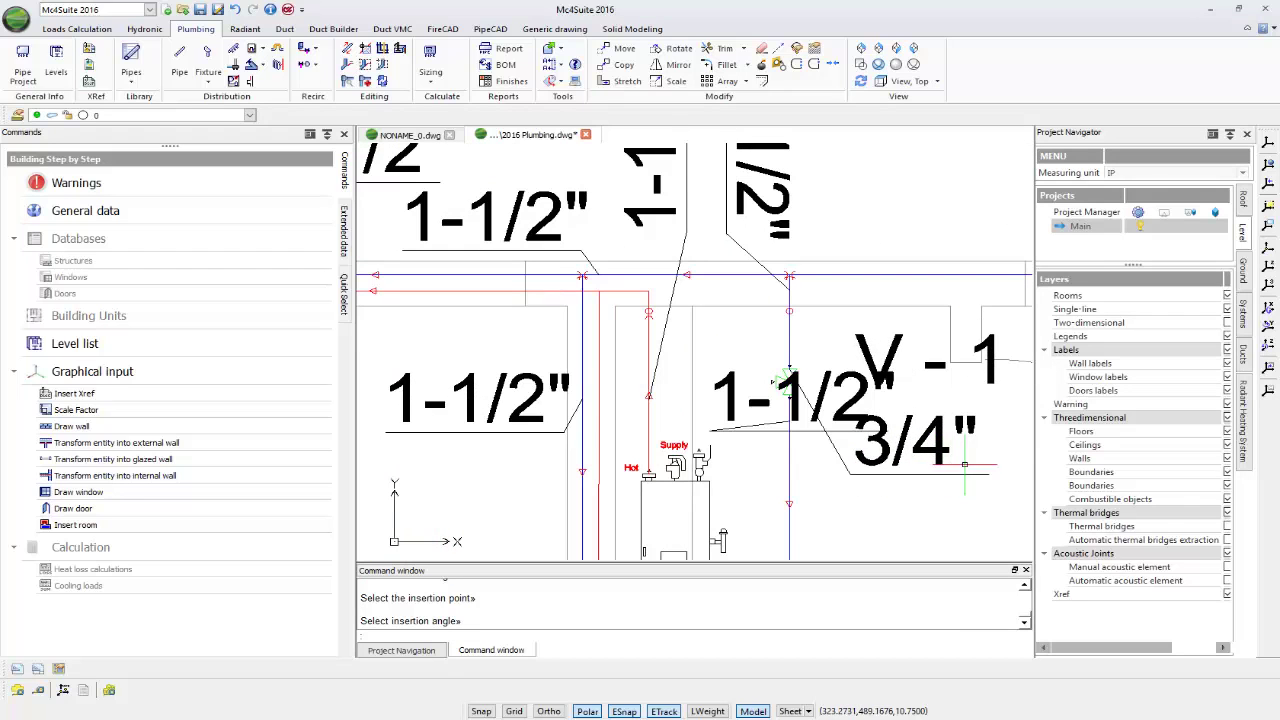
{"action": "key", "text": "Escape"}
Step: Move the 1-1/2" pipe label that overlaps the valve to just below the valve's label
{"action": "left_click", "coordinate": [790, 405]}
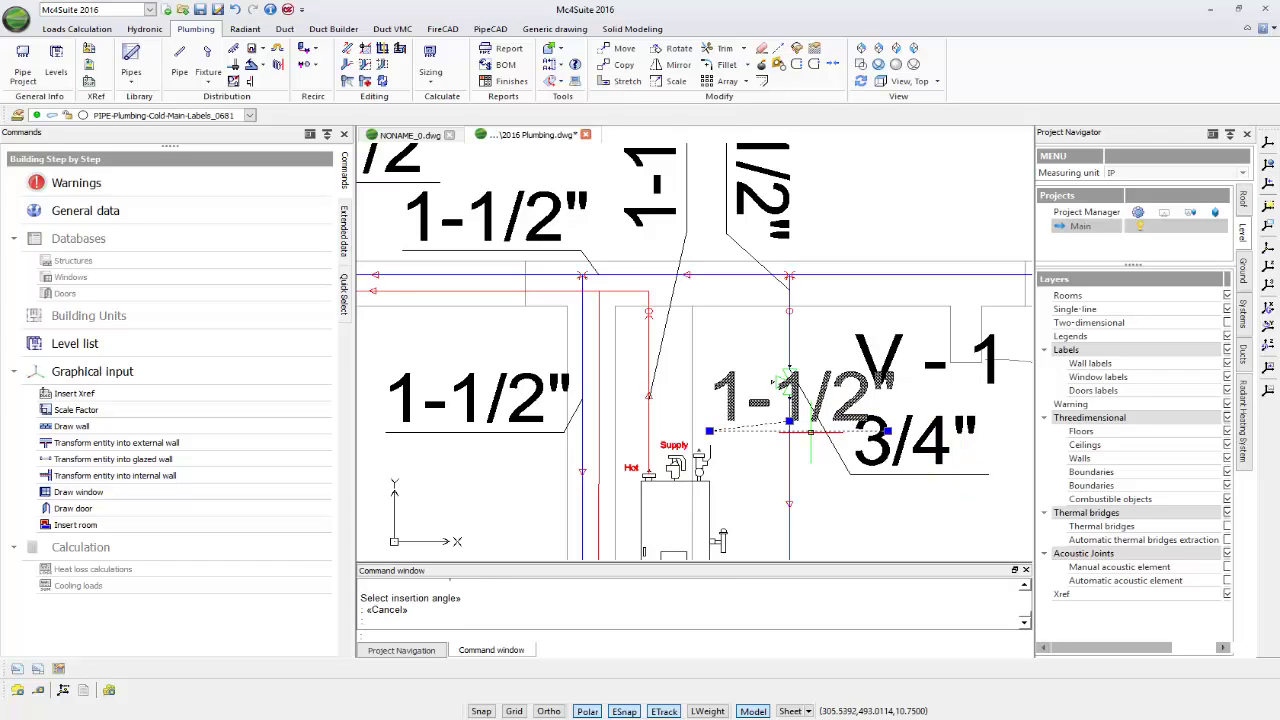
{"action": "left_click", "coordinate": [709, 431]}
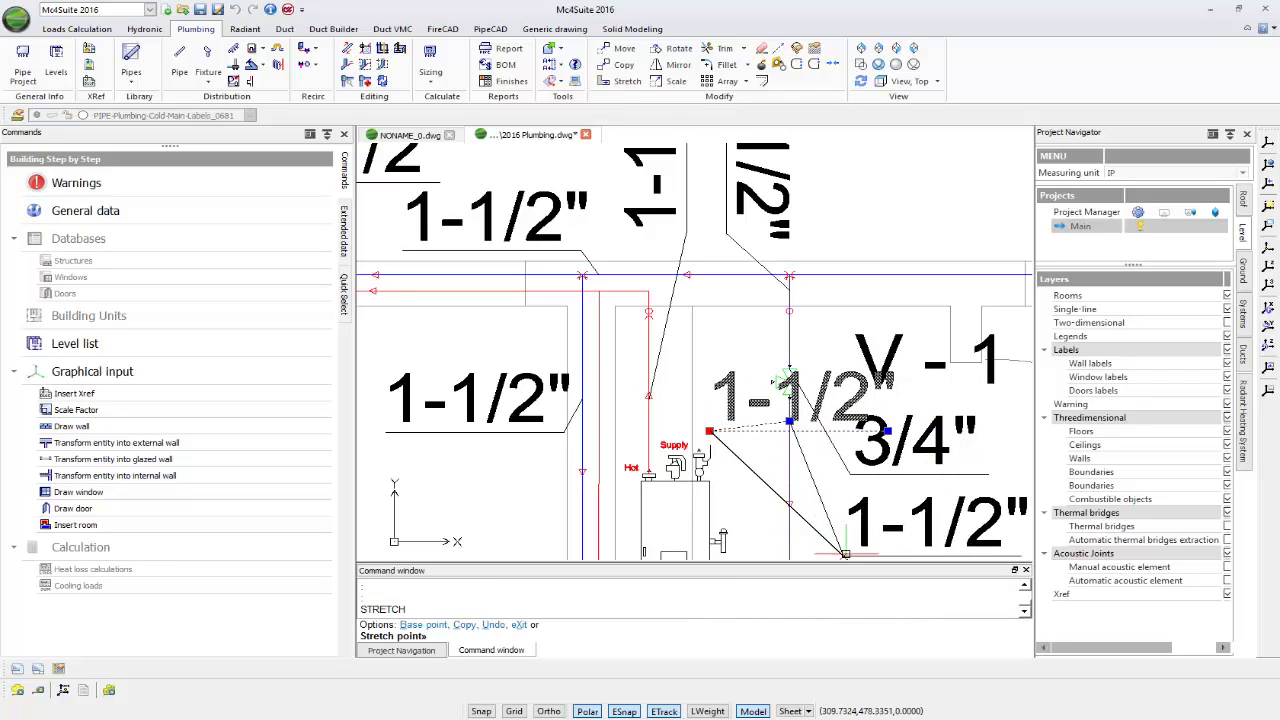
{"action": "key", "text": "Escape"}
{"action": "key", "text": "Escape"}
Step: Examine the mixing valve's ports on the cold line and the hot pipe running to the Lvl - 3 sink
{"action": "scroll", "coordinate": [811, 327], "scroll_direction": "up", "scroll_amount": 2}
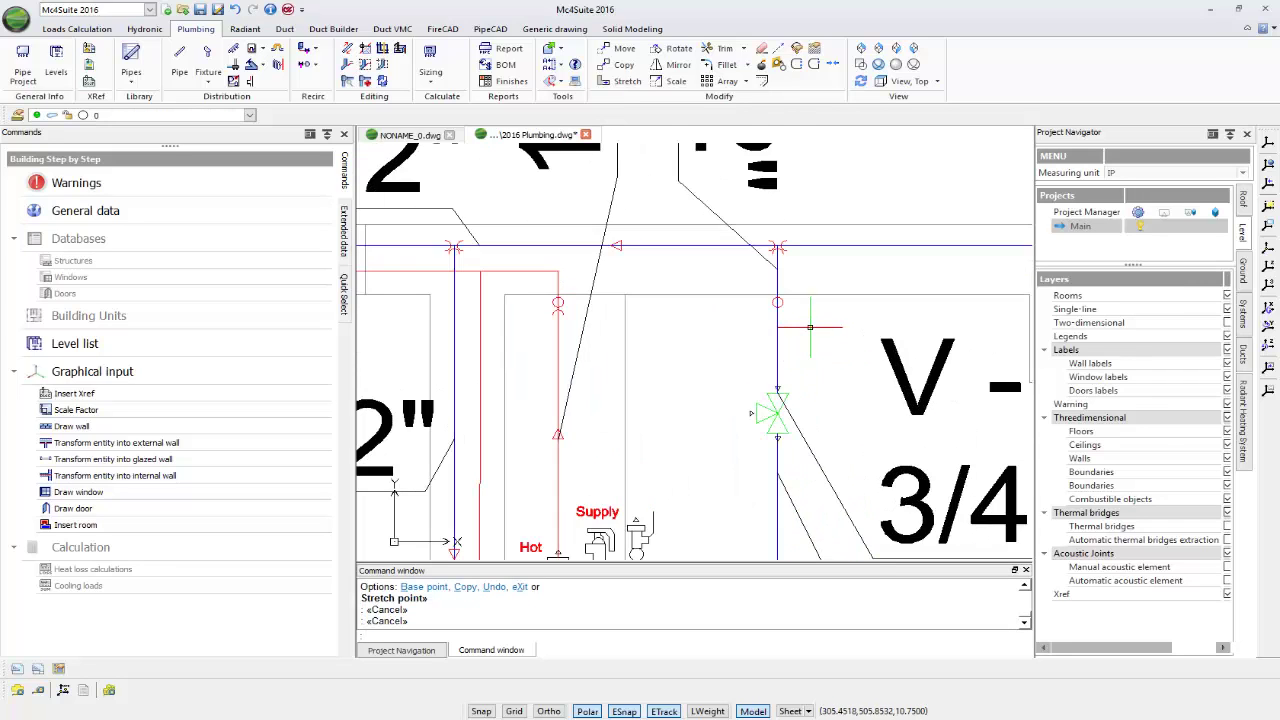
{"action": "middle_click_drag", "start_coordinate": [825, 430], "coordinate": [832, 269]}
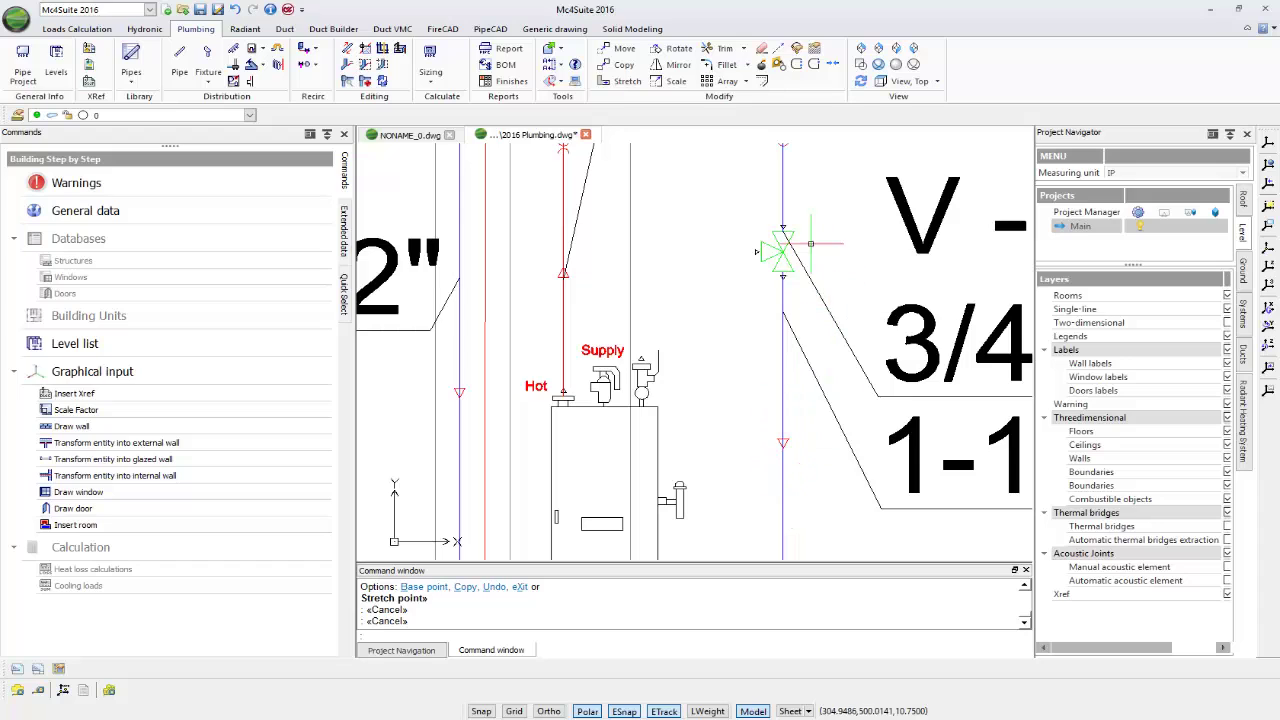
{"action": "scroll", "coordinate": [790, 226], "scroll_direction": "up", "scroll_amount": 4}
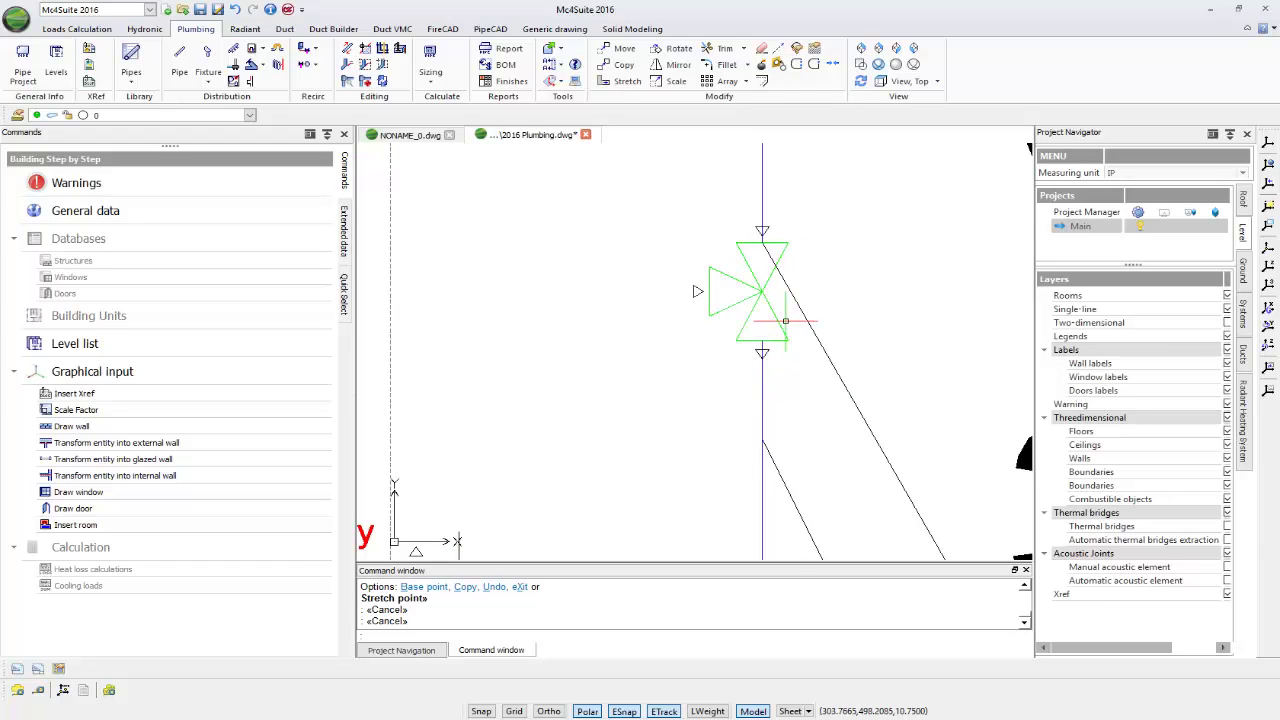
{"action": "scroll", "coordinate": [787, 331], "scroll_direction": "down", "scroll_amount": 3}
{"action": "scroll", "coordinate": [806, 252], "scroll_direction": "down", "scroll_amount": 6}
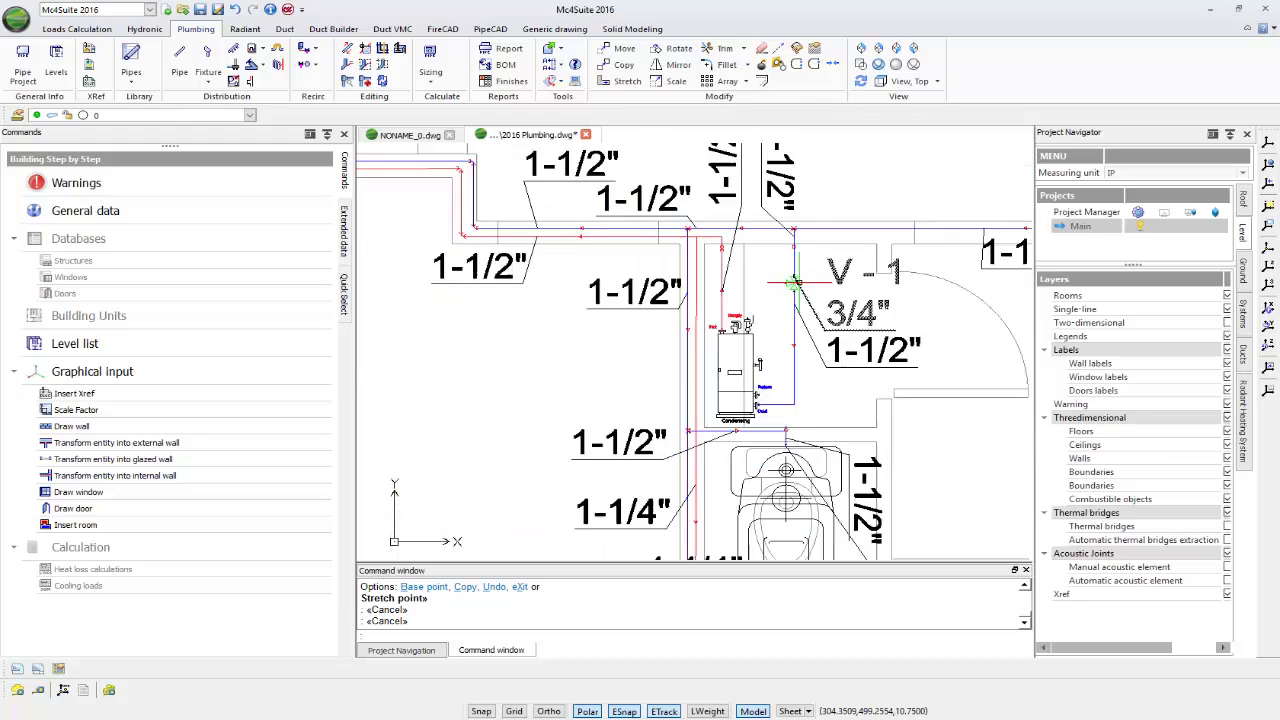
{"action": "middle_click_drag", "start_coordinate": [648, 218], "coordinate": [752, 589]}
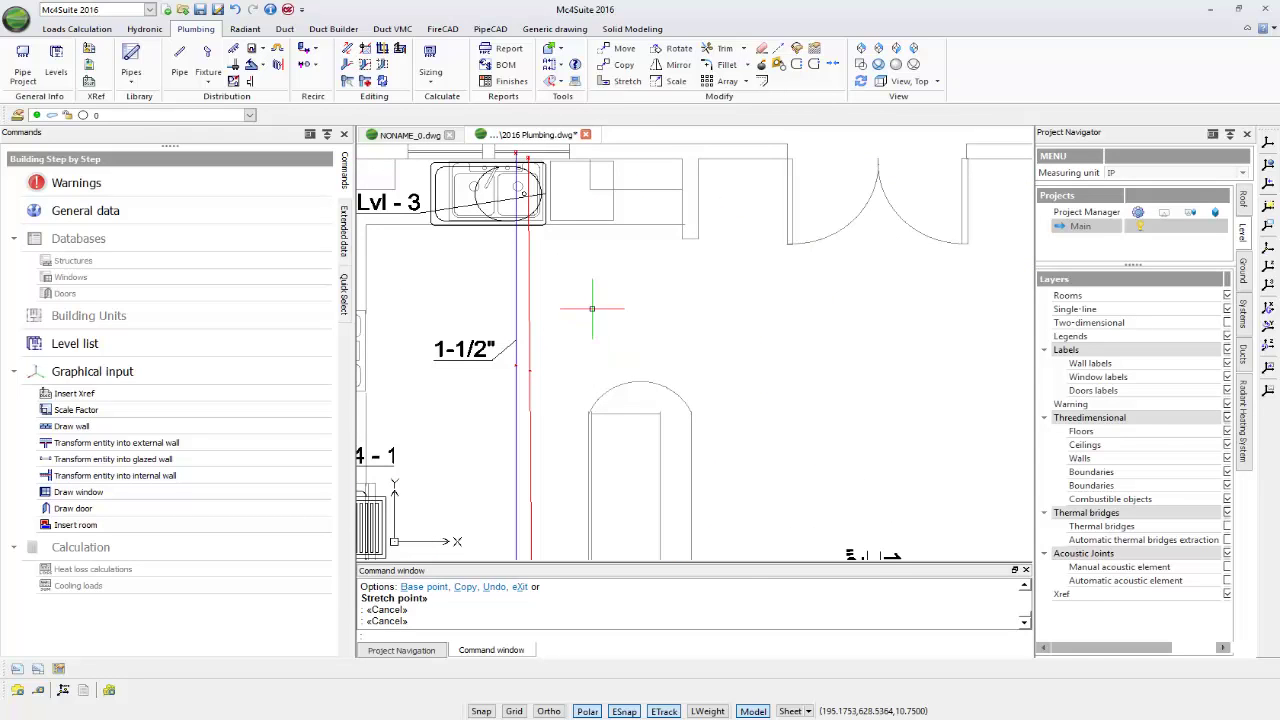
{"action": "middle_click_drag", "start_coordinate": [583, 303], "coordinate": [648, 340]}
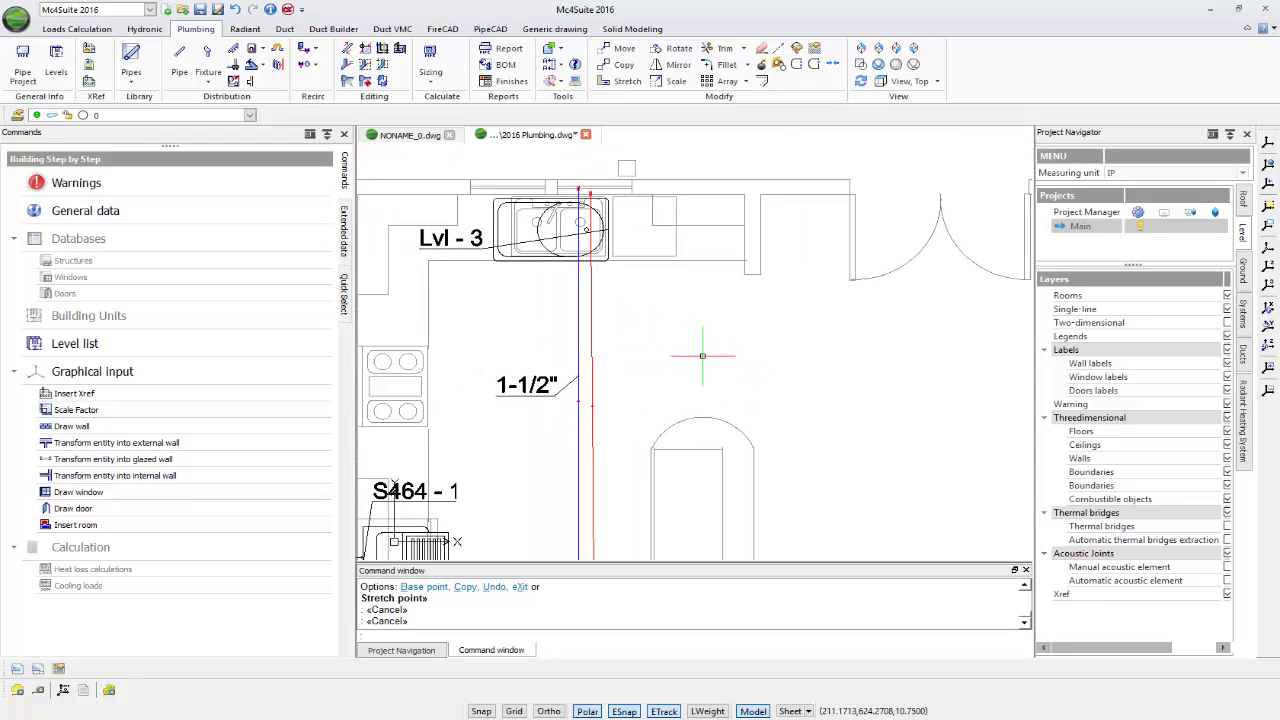
{"action": "left_click", "coordinate": [590, 336]}
{"action": "key", "text": "Escape"}
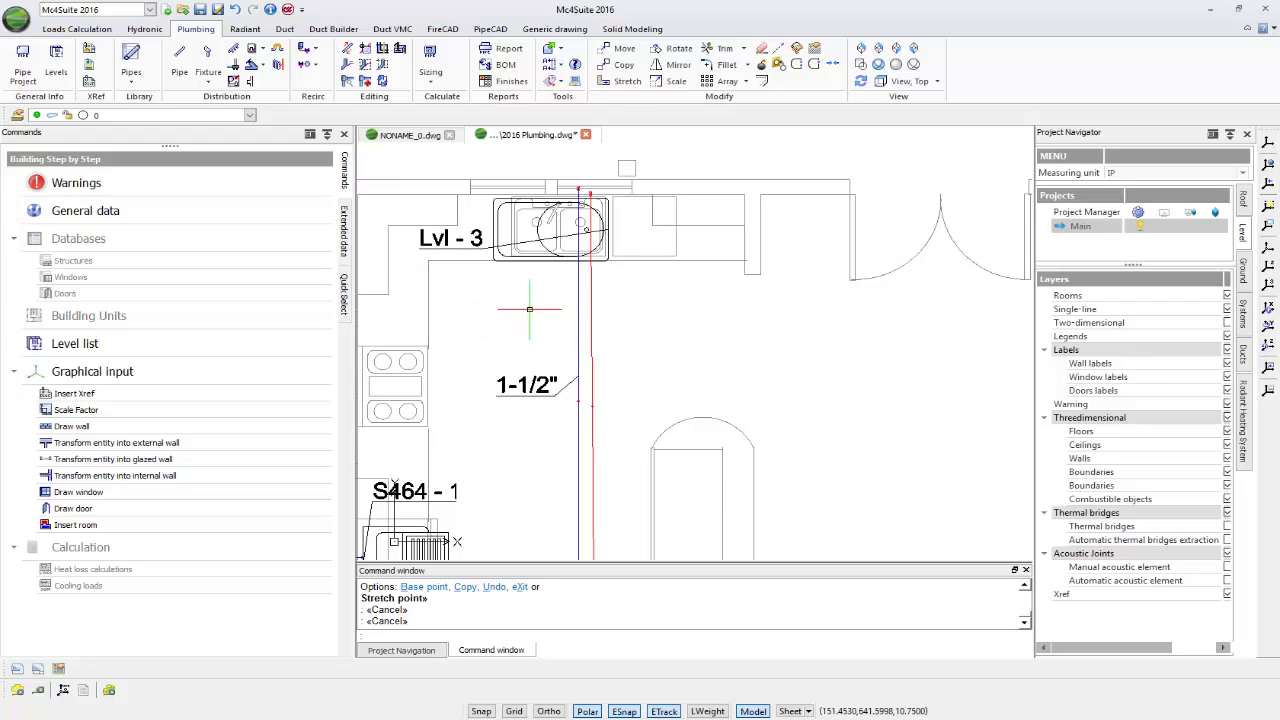
Step: Start a second recirculation valve on the Hot distribution line with type Three way butterfly mixing valve – 1 in
{"action": "left_click", "coordinate": [305, 64]}
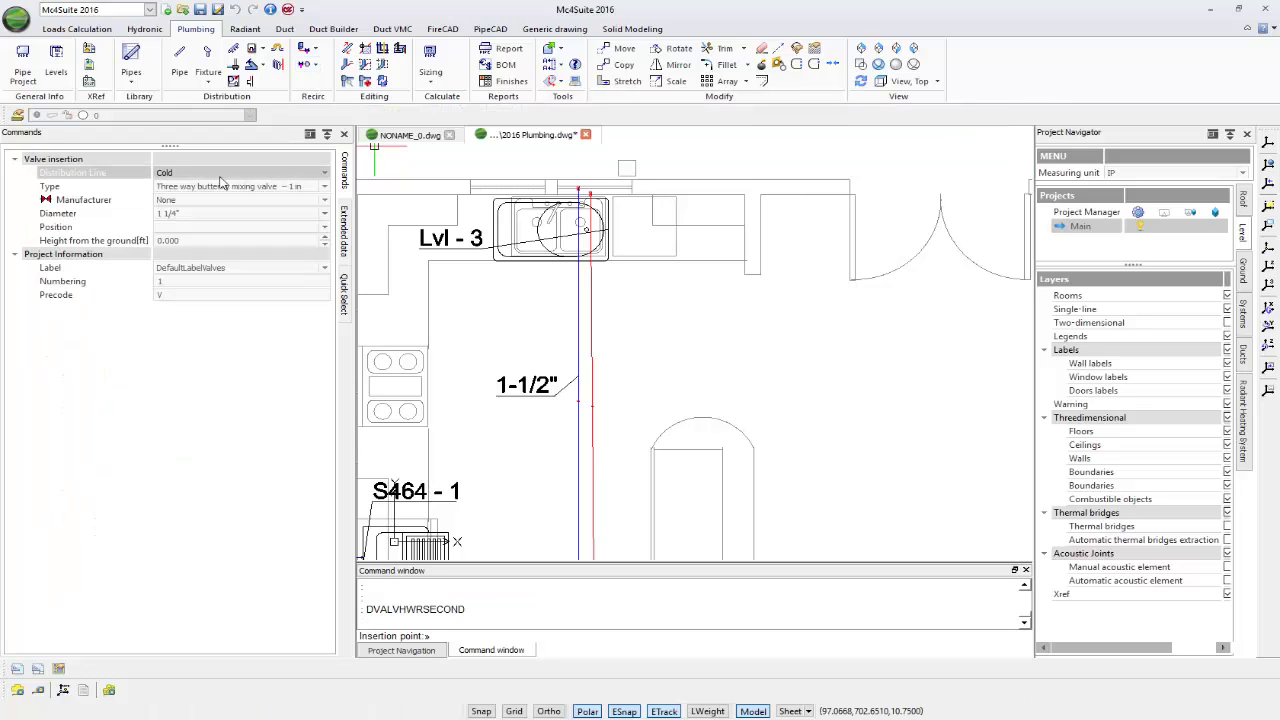
{"action": "left_click", "coordinate": [323, 175]}
{"action": "left_click", "coordinate": [320, 191]}
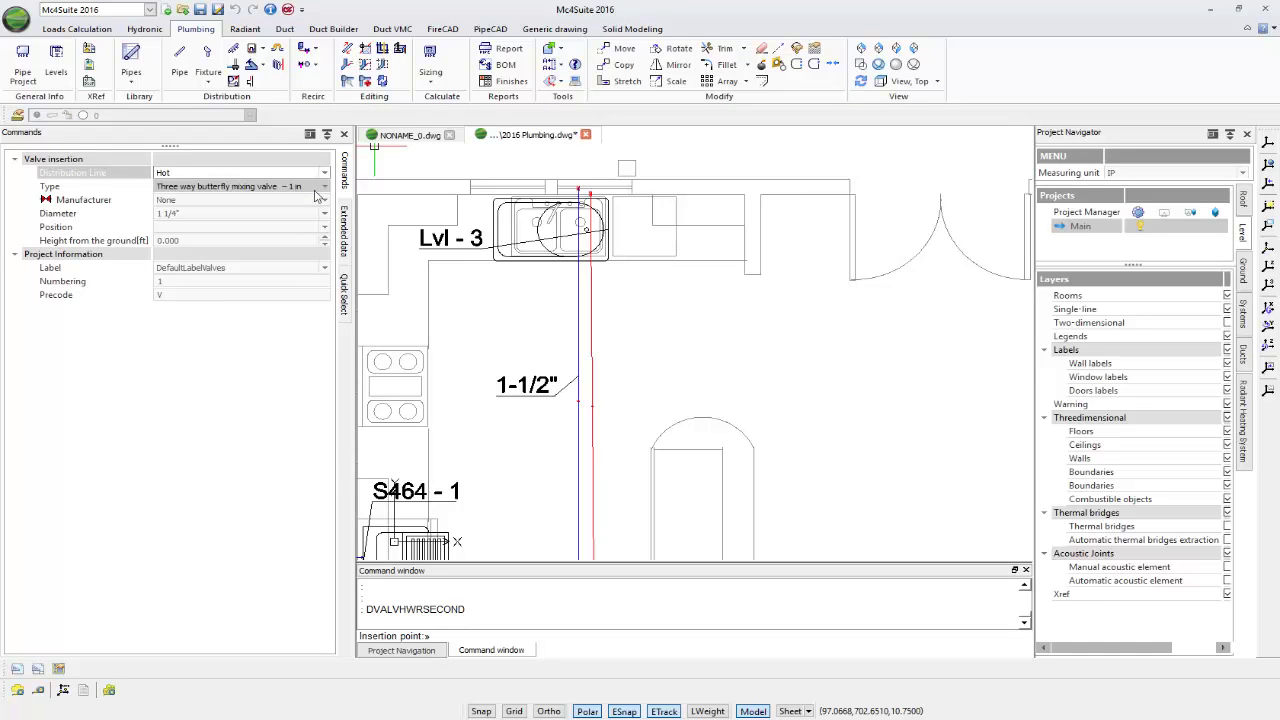
{"action": "left_click", "coordinate": [318, 188]}
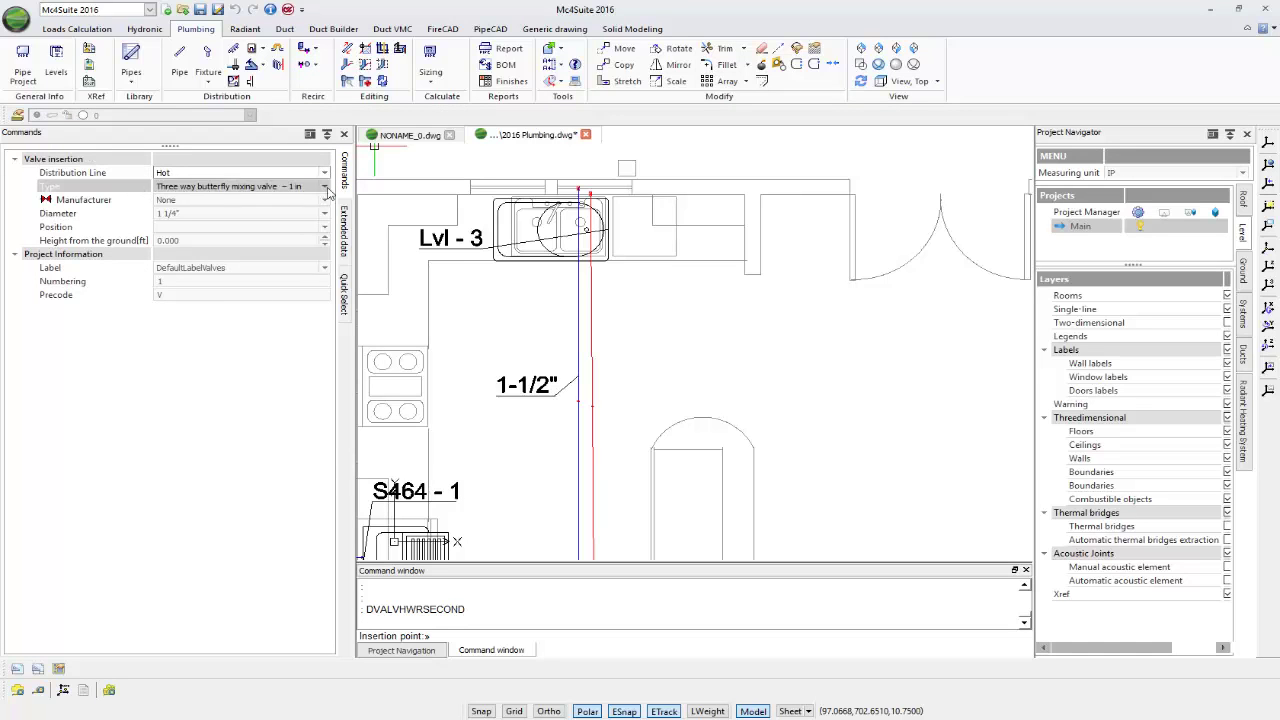
{"action": "left_click", "coordinate": [325, 188]}
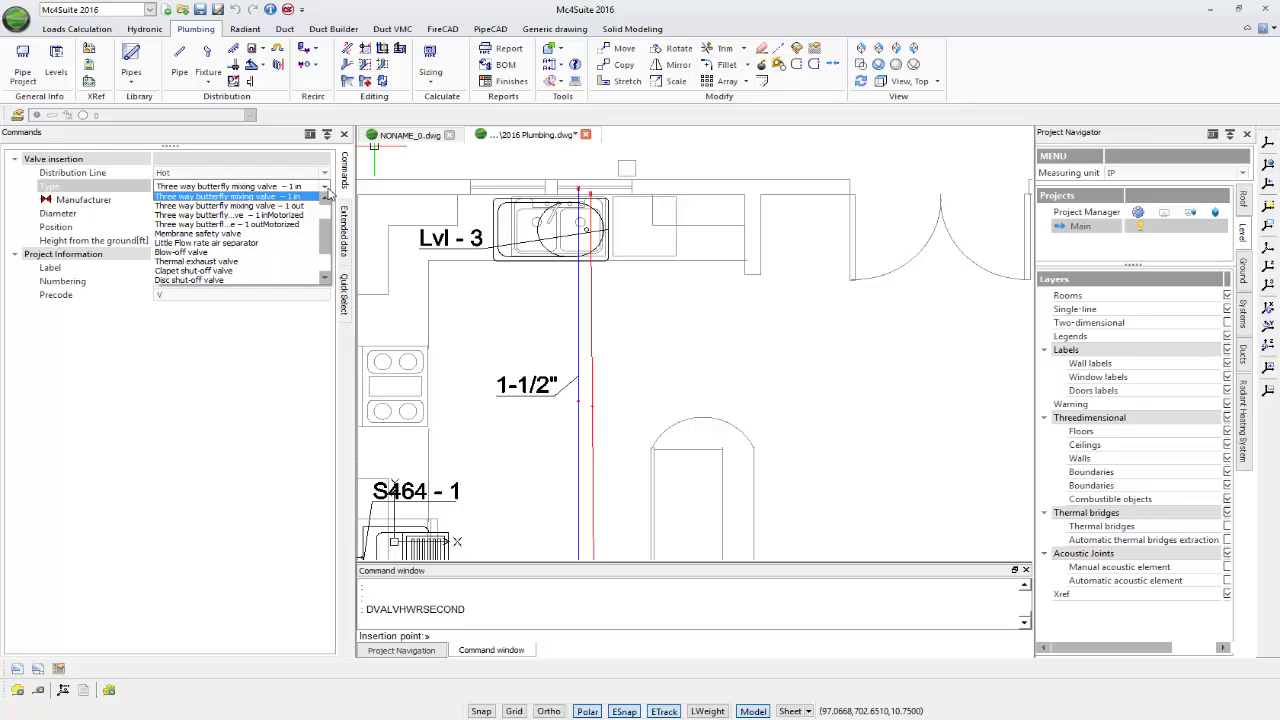
{"action": "left_click", "coordinate": [328, 193]}
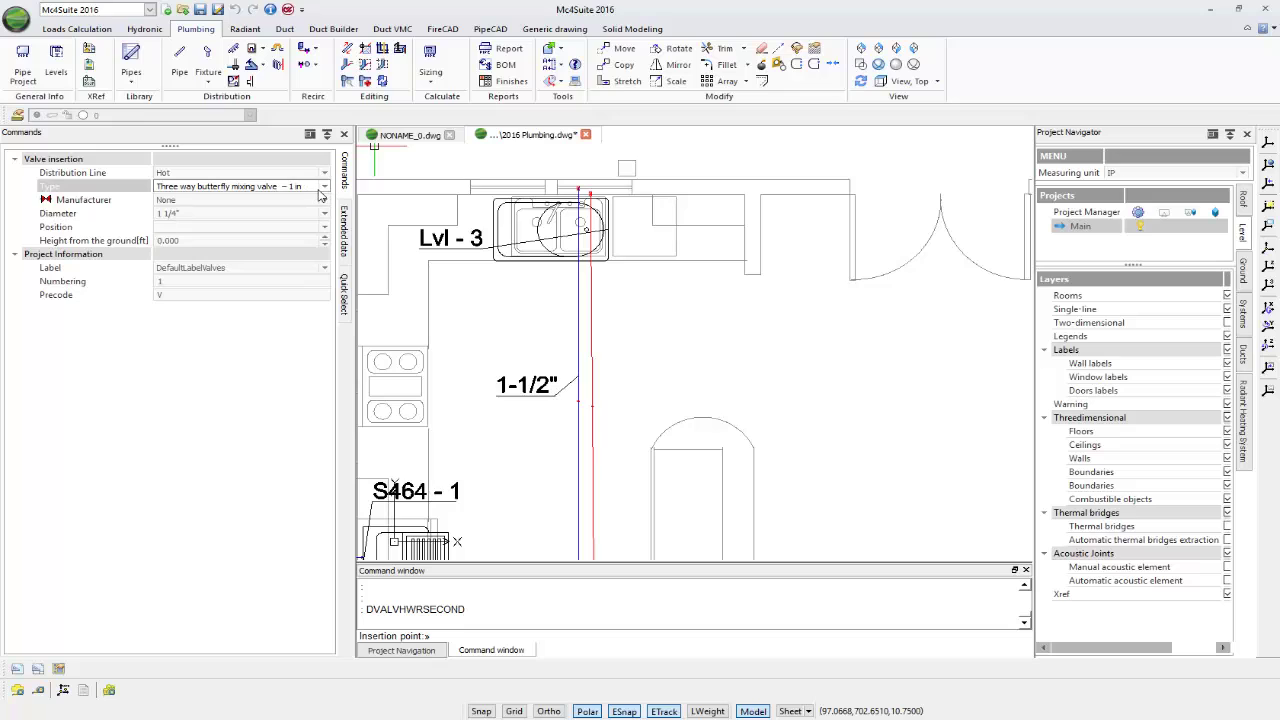
Step: Choose the manufacturer valve Three-ways butterfly mixing valve- 1 in and keep its diameter at 1 1/2"
{"action": "left_click", "coordinate": [323, 203]}
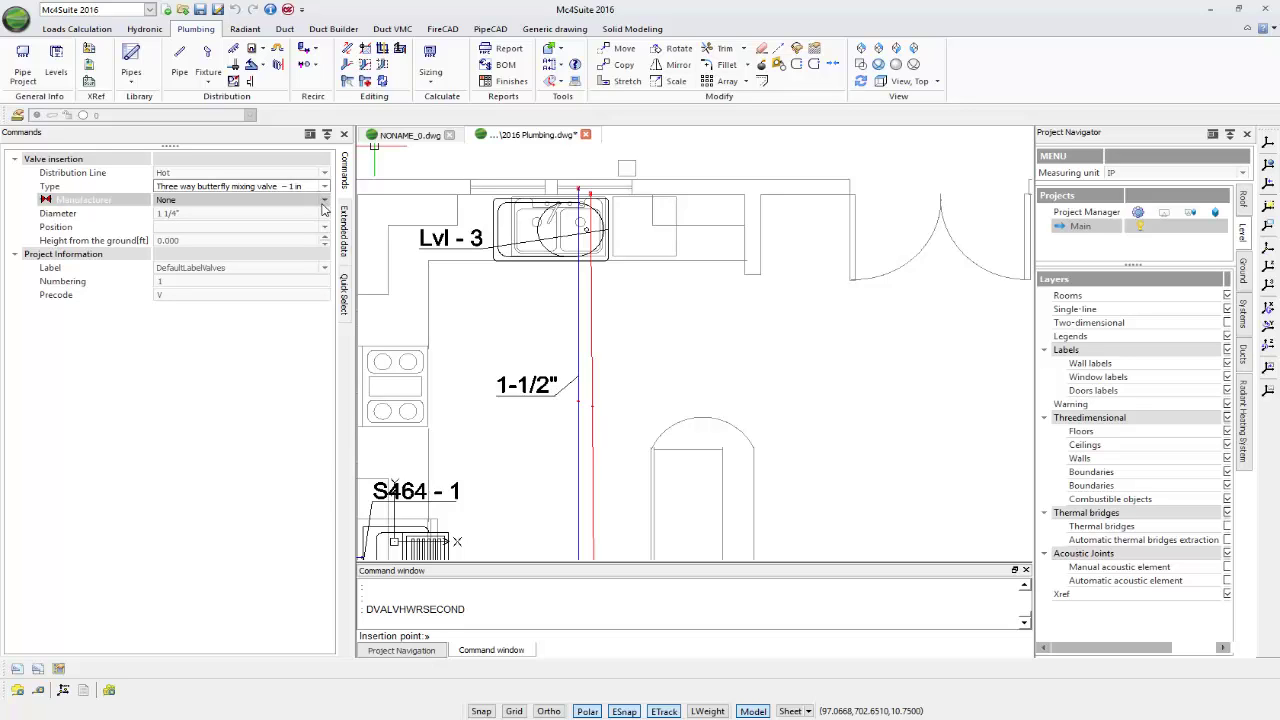
{"action": "left_click", "coordinate": [324, 202]}
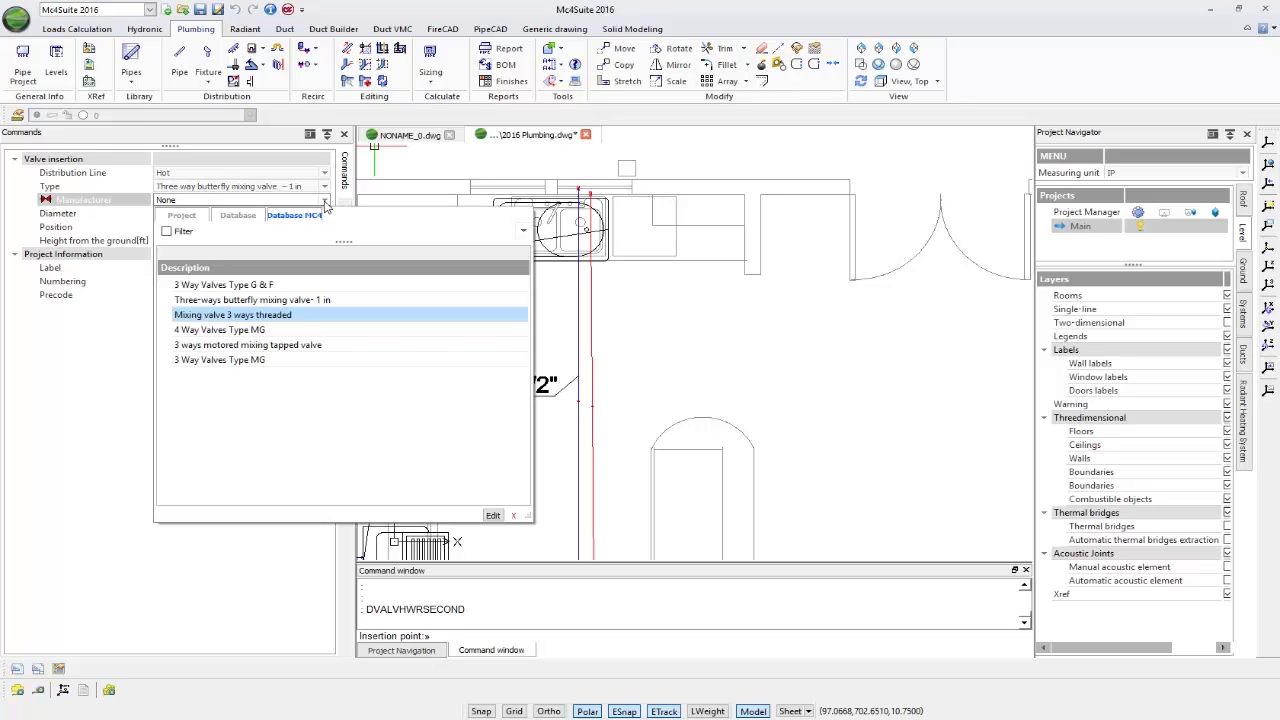
{"action": "left_click", "coordinate": [321, 302]}
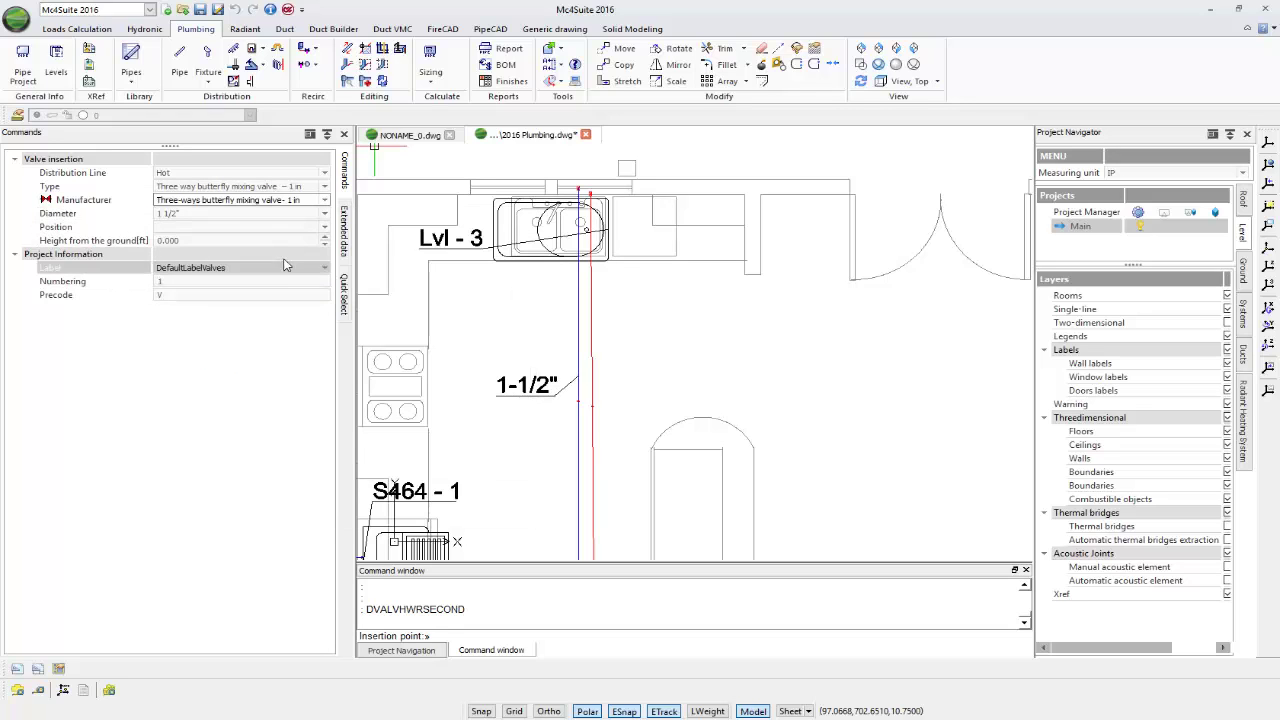
{"action": "left_click", "coordinate": [325, 218]}
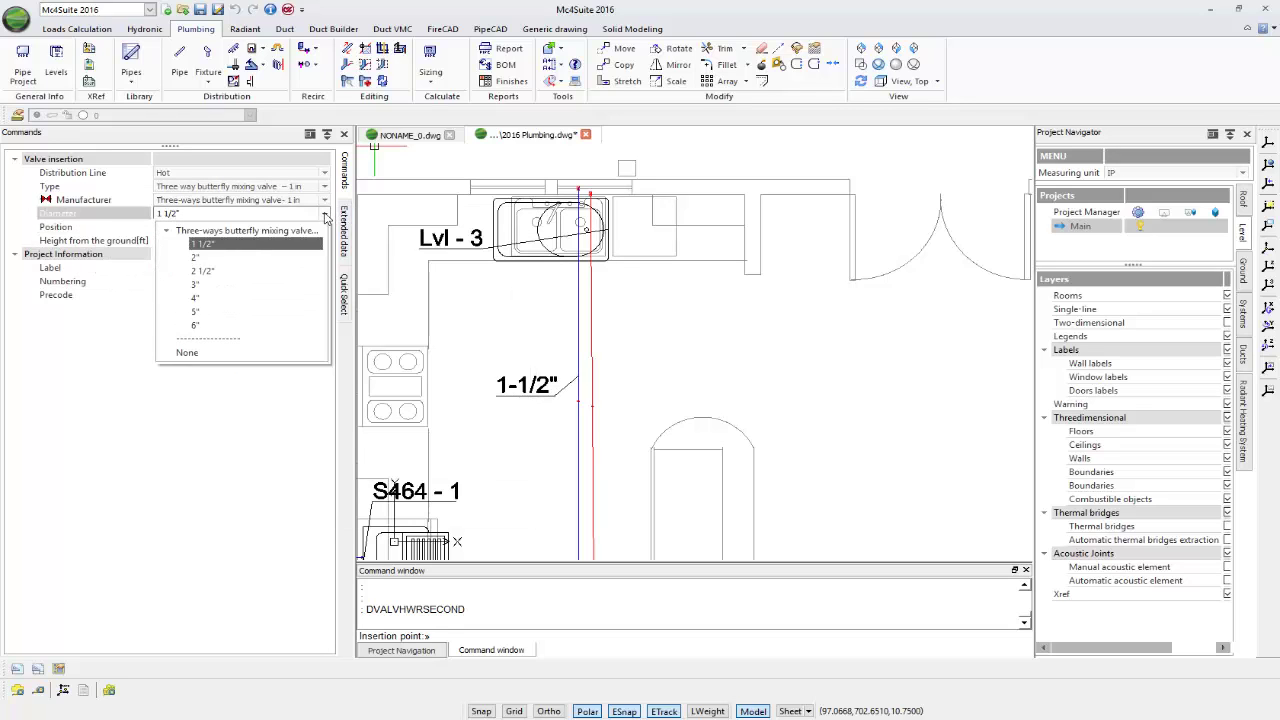
{"action": "left_click", "coordinate": [271, 304]}
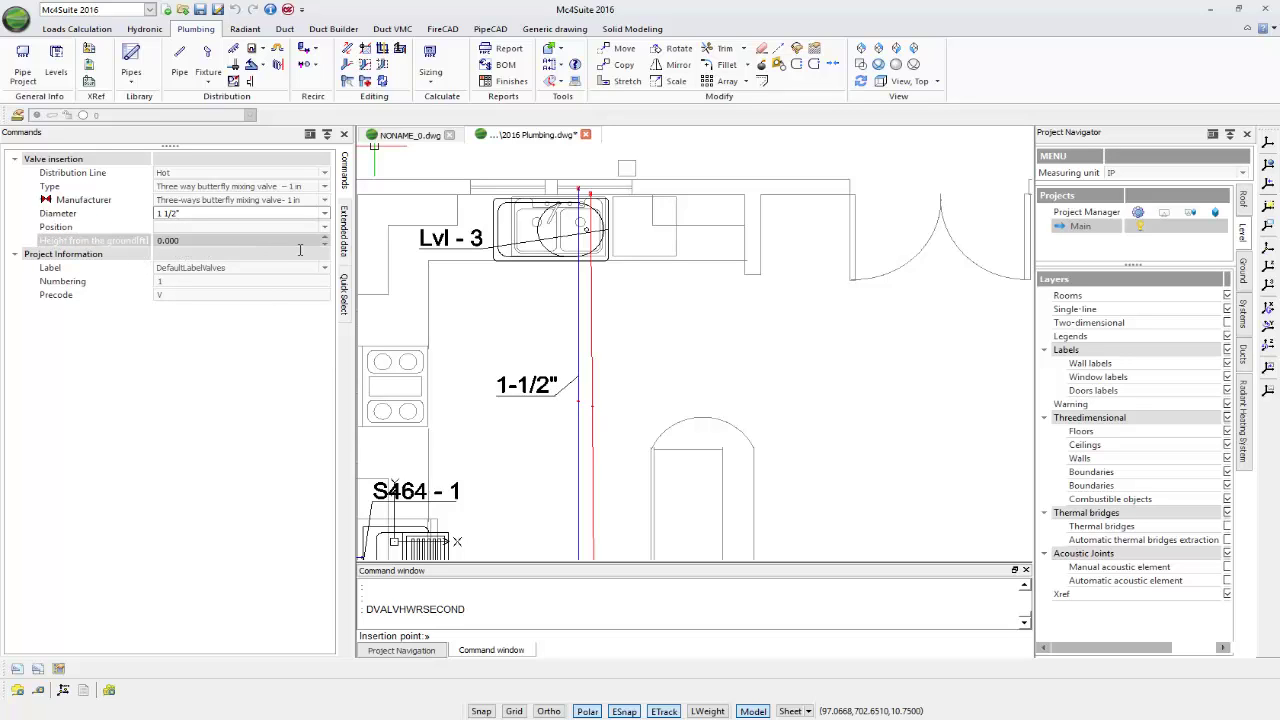
Step: Set the valve's height from the ground to 8.5 ft and its numbering to 2
{"action": "left_click", "coordinate": [207, 248]}
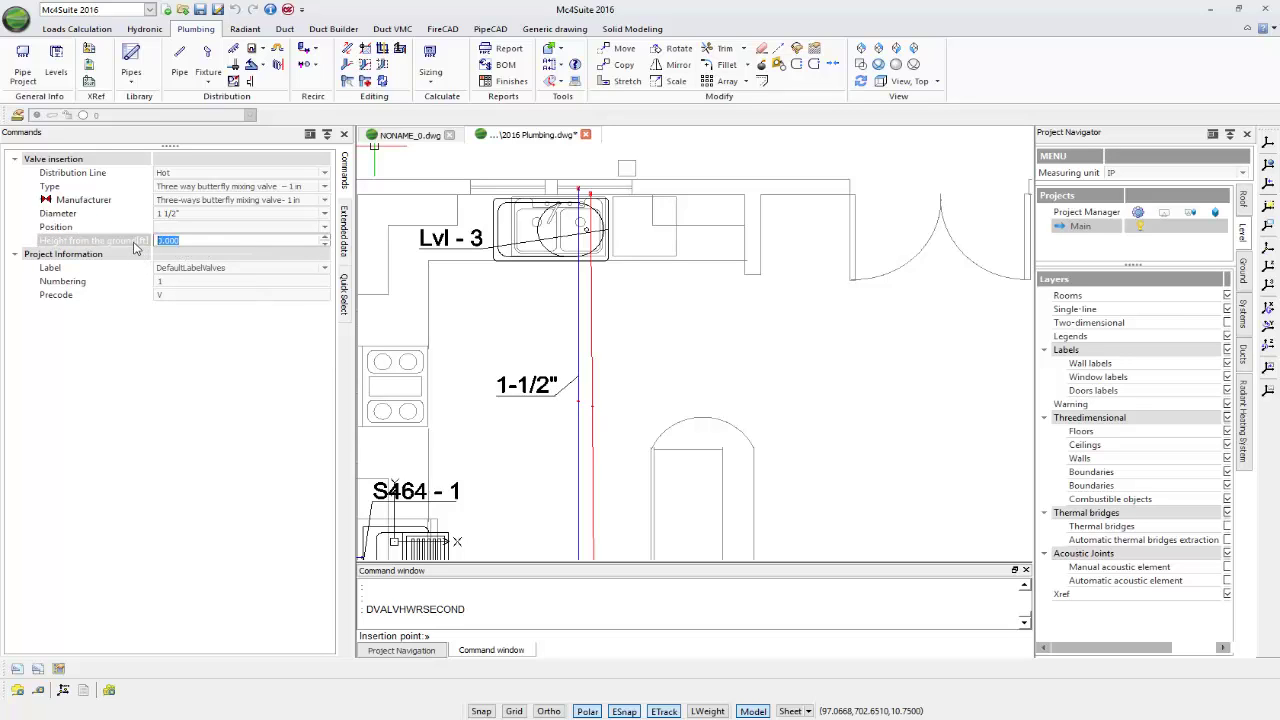
{"action": "type", "text": "8.5"}
{"action": "key", "text": "Return"}
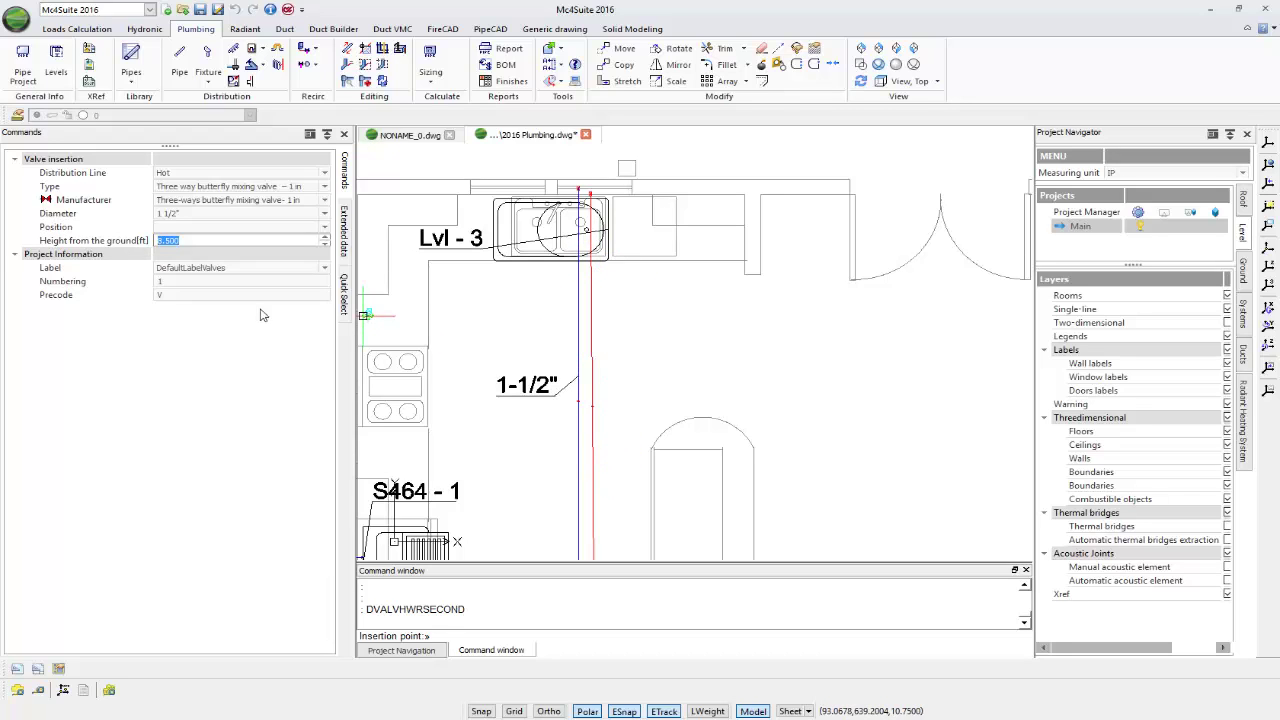
{"action": "left_click", "coordinate": [152, 284]}
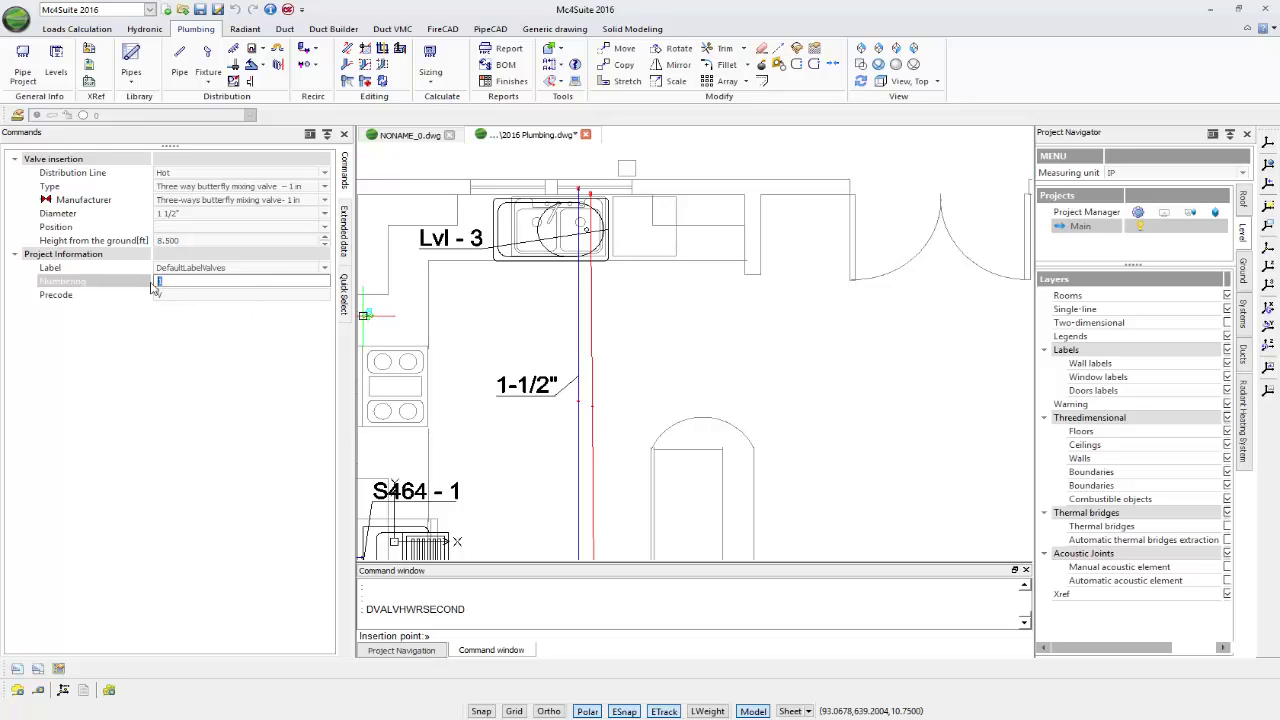
{"action": "type", "text": "2"}
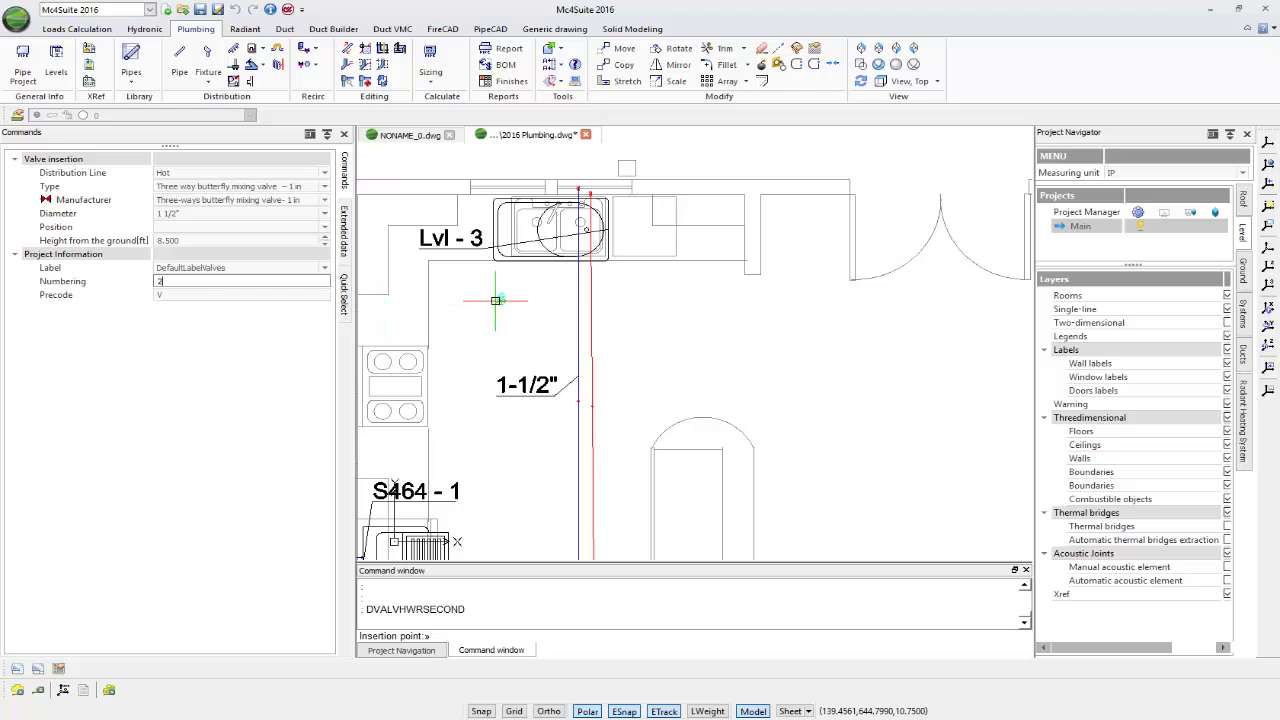
Step: Insert the valve on the hot pipe just below the Lvl - 3 sink, with its side port facing the cold pipe
{"action": "left_click", "coordinate": [590, 308]}
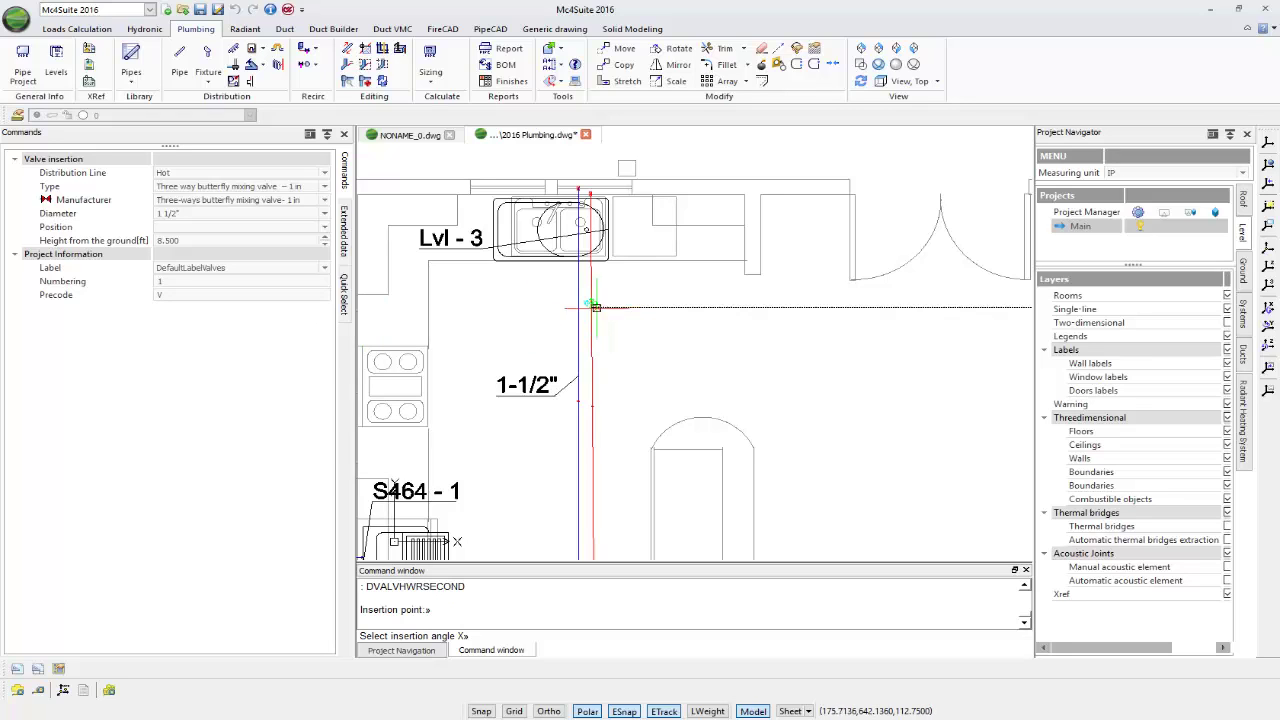
{"action": "scroll", "coordinate": [598, 310], "scroll_direction": "up", "scroll_amount": 3}
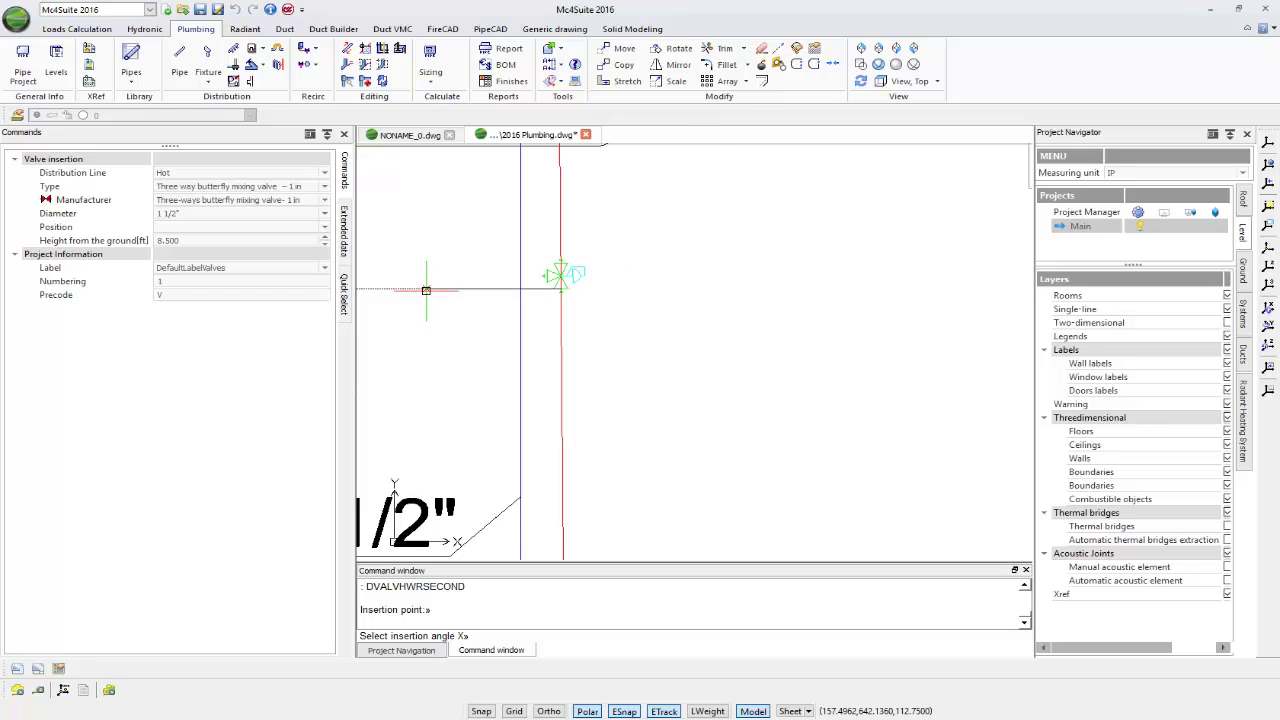
{"action": "left_click", "coordinate": [426, 290]}
Step: Place the hot valve's label horizontally beside the hot pipe, on the side away from the cold pipe
{"action": "scroll", "coordinate": [656, 290], "scroll_direction": "down", "scroll_amount": 2}
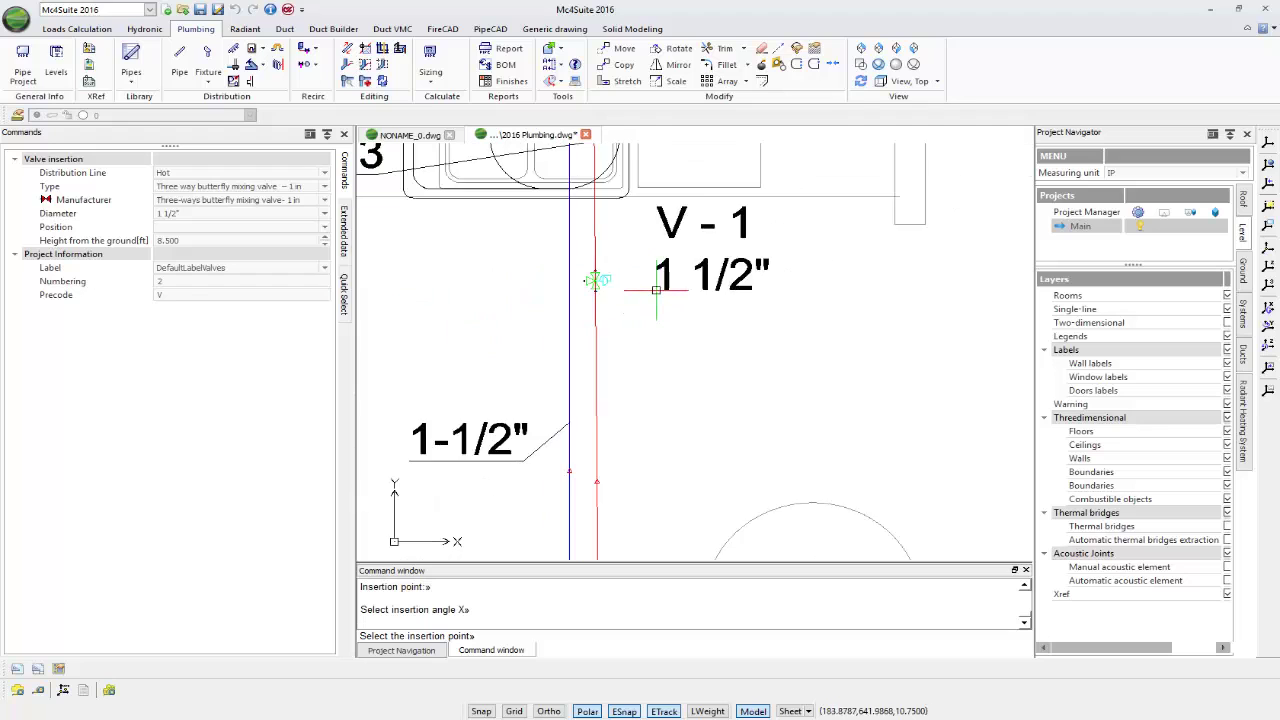
{"action": "middle_click_drag", "start_coordinate": [656, 290], "coordinate": [641, 364]}
{"action": "left_click", "coordinate": [637, 333]}
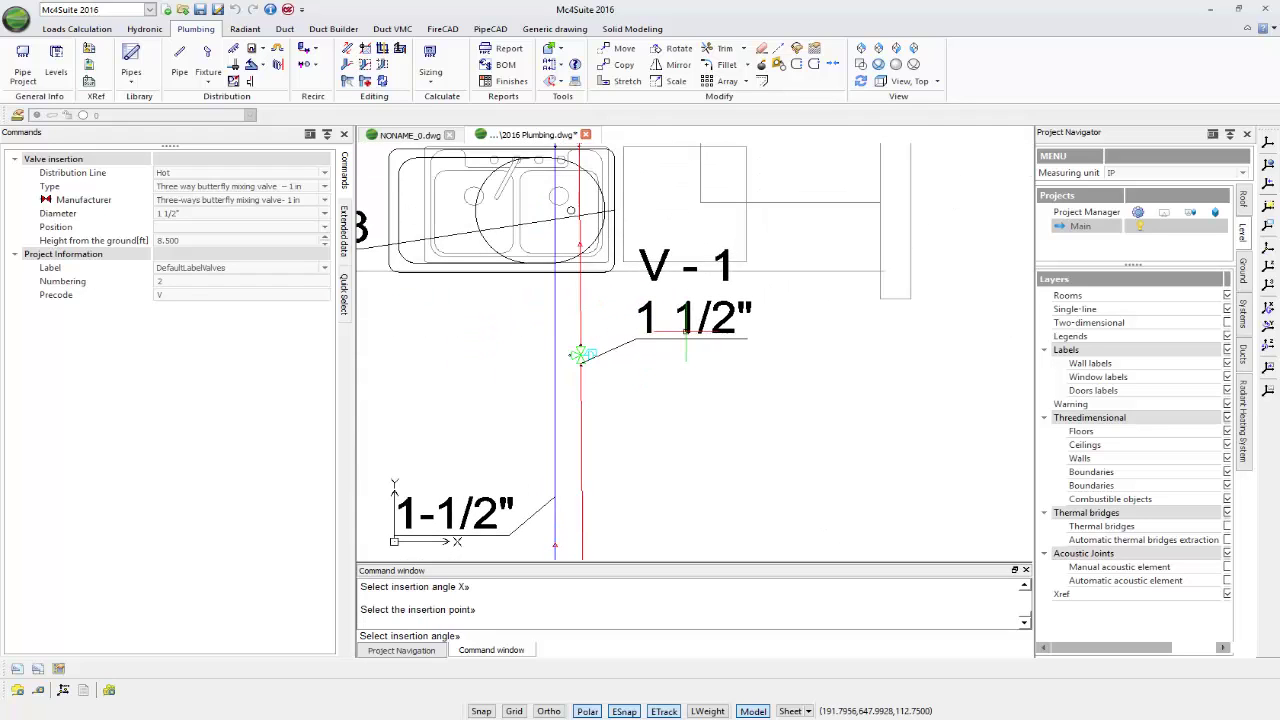
{"action": "left_click", "coordinate": [686, 338]}
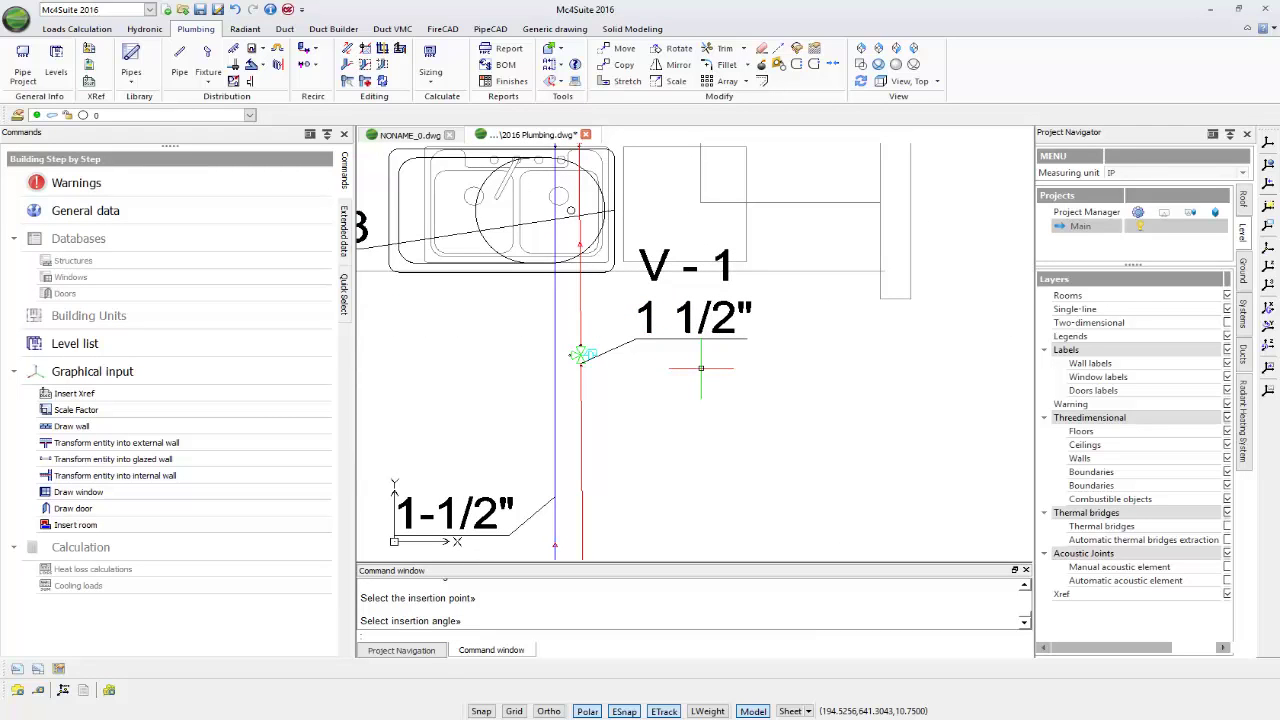
{"action": "key", "text": "Escape"}
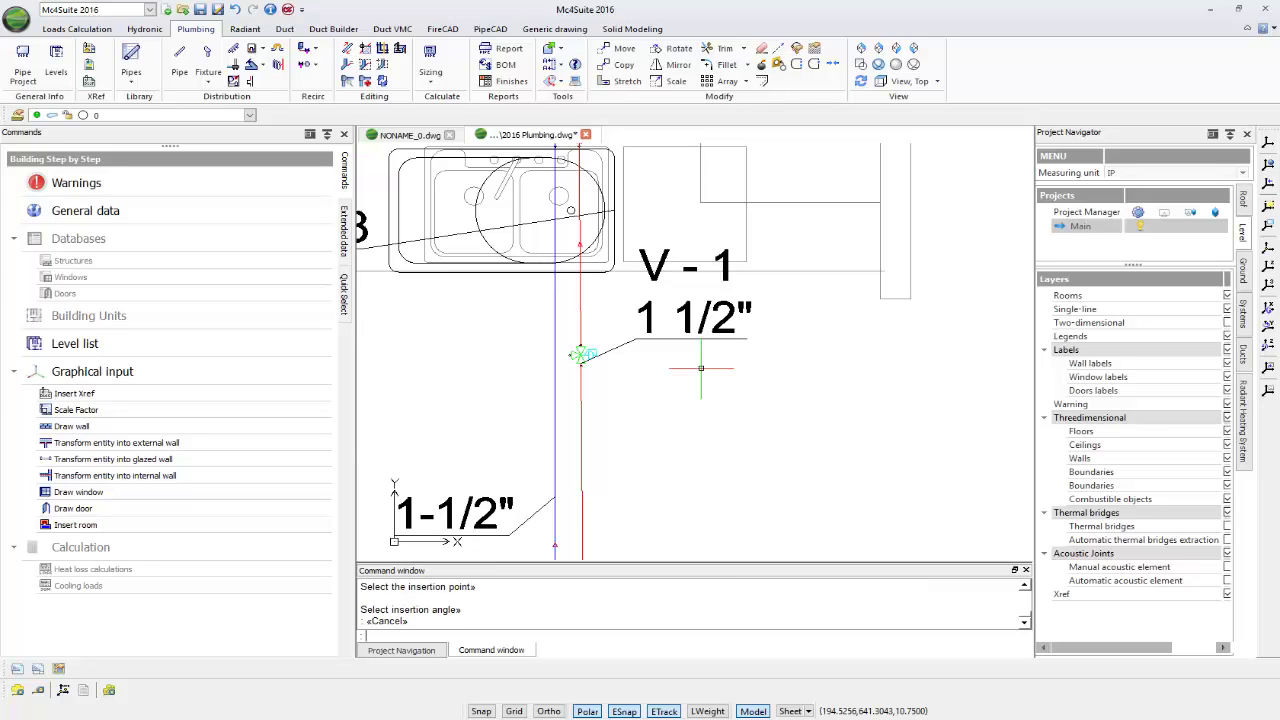
Step: Start a new pipe with its distribution line set to Recirculation
{"action": "scroll", "coordinate": [666, 366], "scroll_direction": "down", "scroll_amount": 3}
{"action": "middle_click_drag", "start_coordinate": [691, 411], "coordinate": [560, 247]}
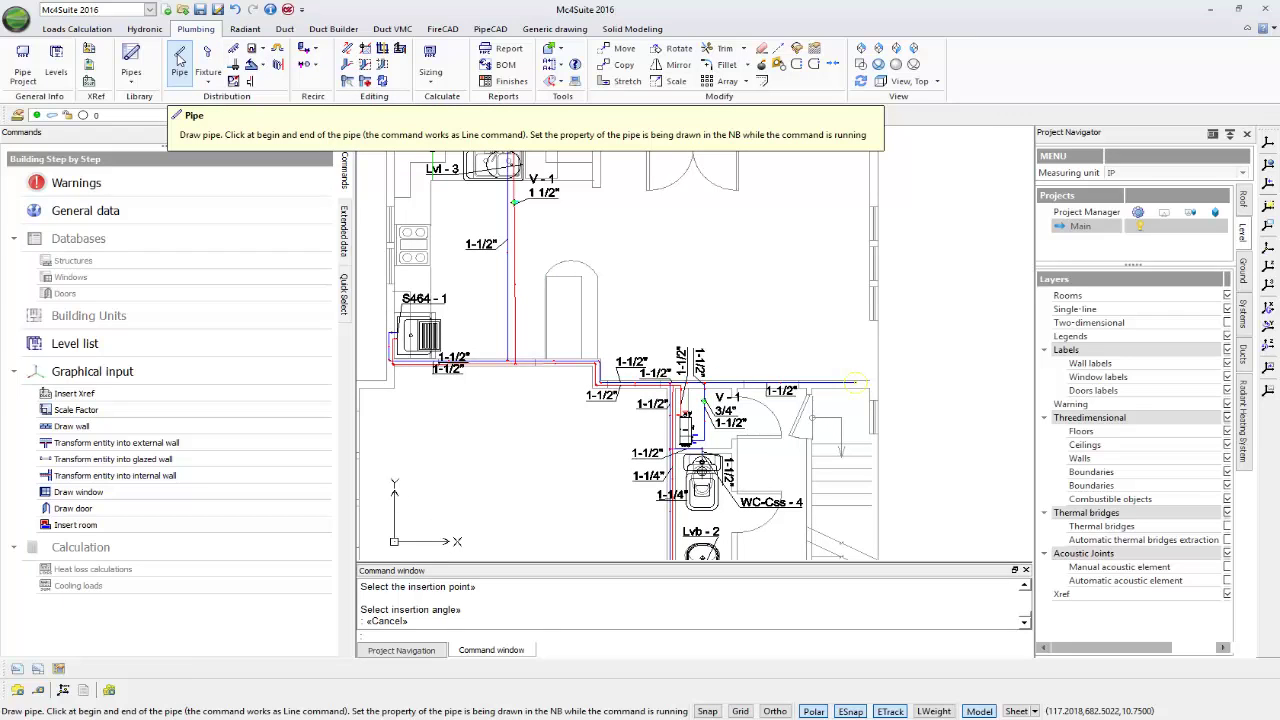
{"action": "left_click", "coordinate": [179, 60]}
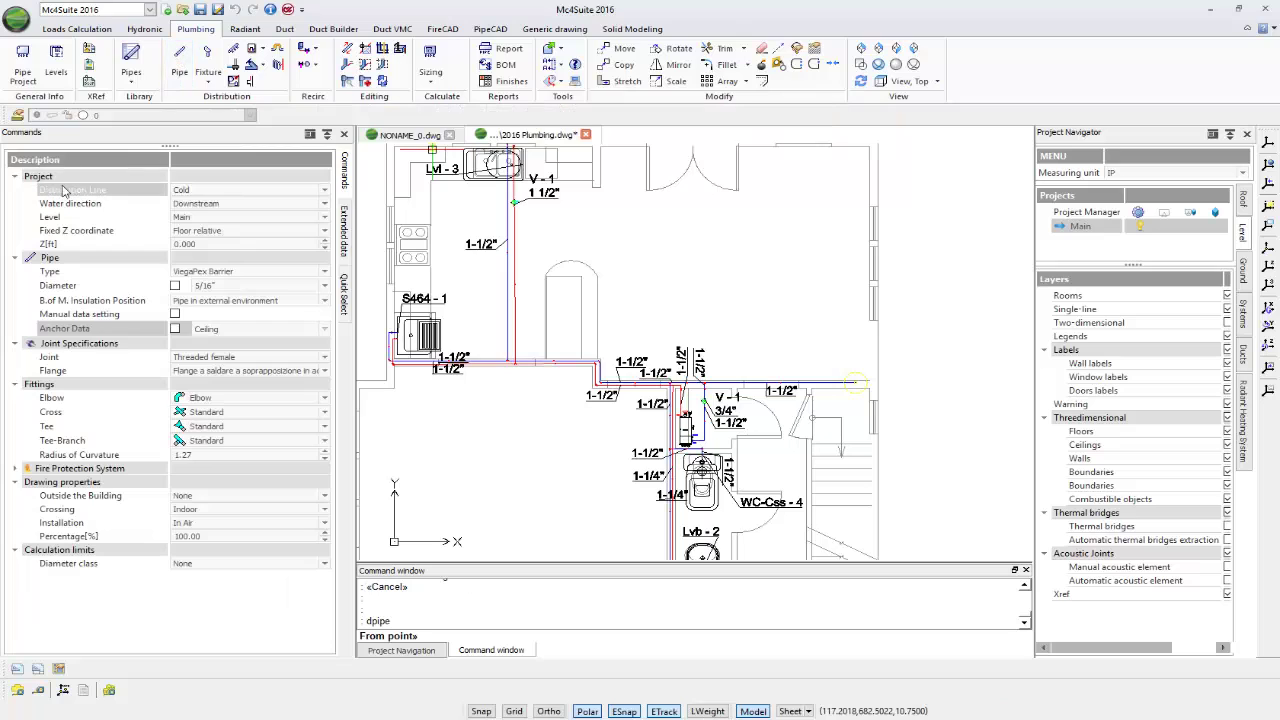
{"action": "left_click", "coordinate": [100, 190]}
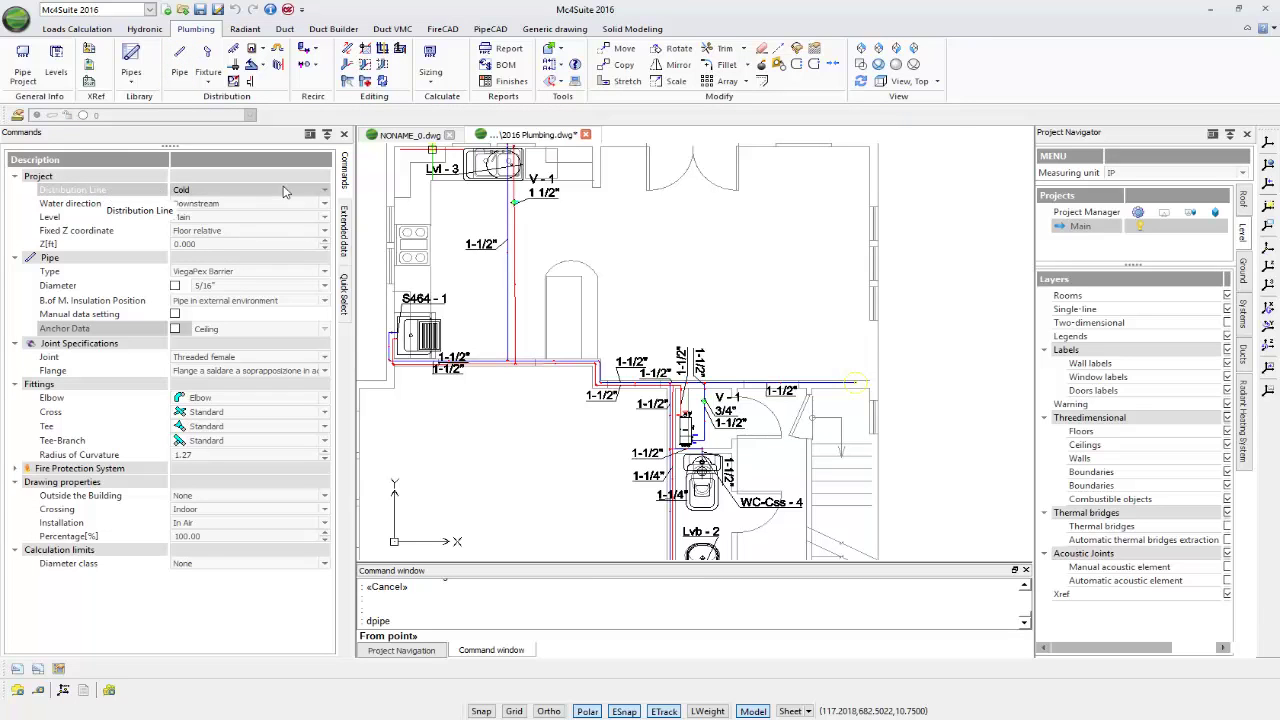
{"action": "left_click", "coordinate": [325, 191]}
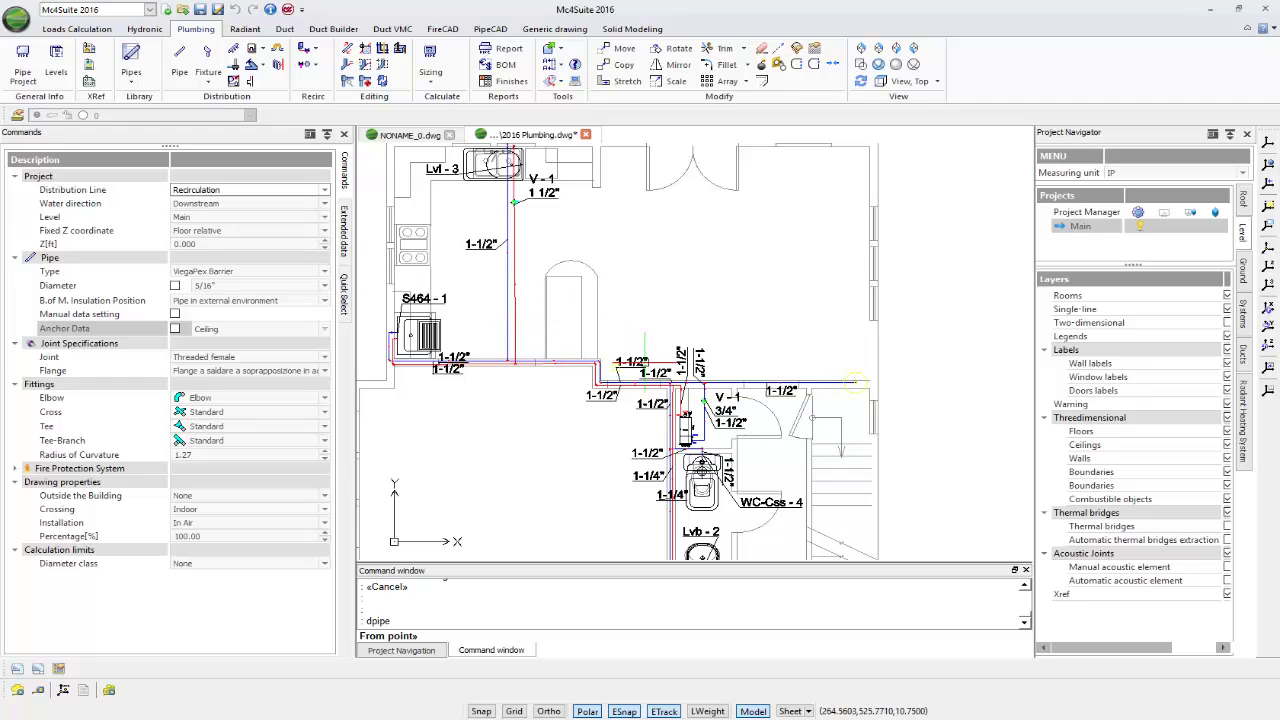
Step: Draw the recirculation pipe from the cold valve's side port a short way out, turning up towards the wall above the boiler
{"action": "scroll", "coordinate": [700, 420], "scroll_direction": "up", "scroll_amount": 5}
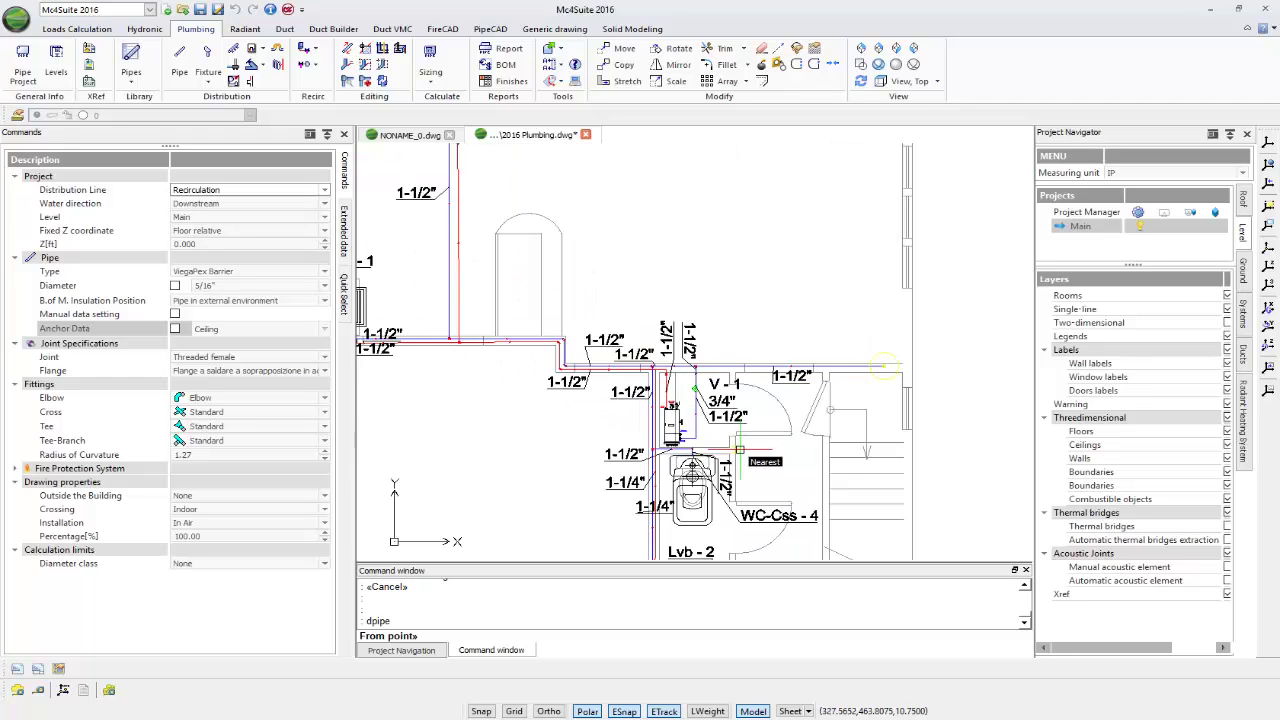
{"action": "scroll", "coordinate": [646, 332], "scroll_direction": "up", "scroll_amount": 2}
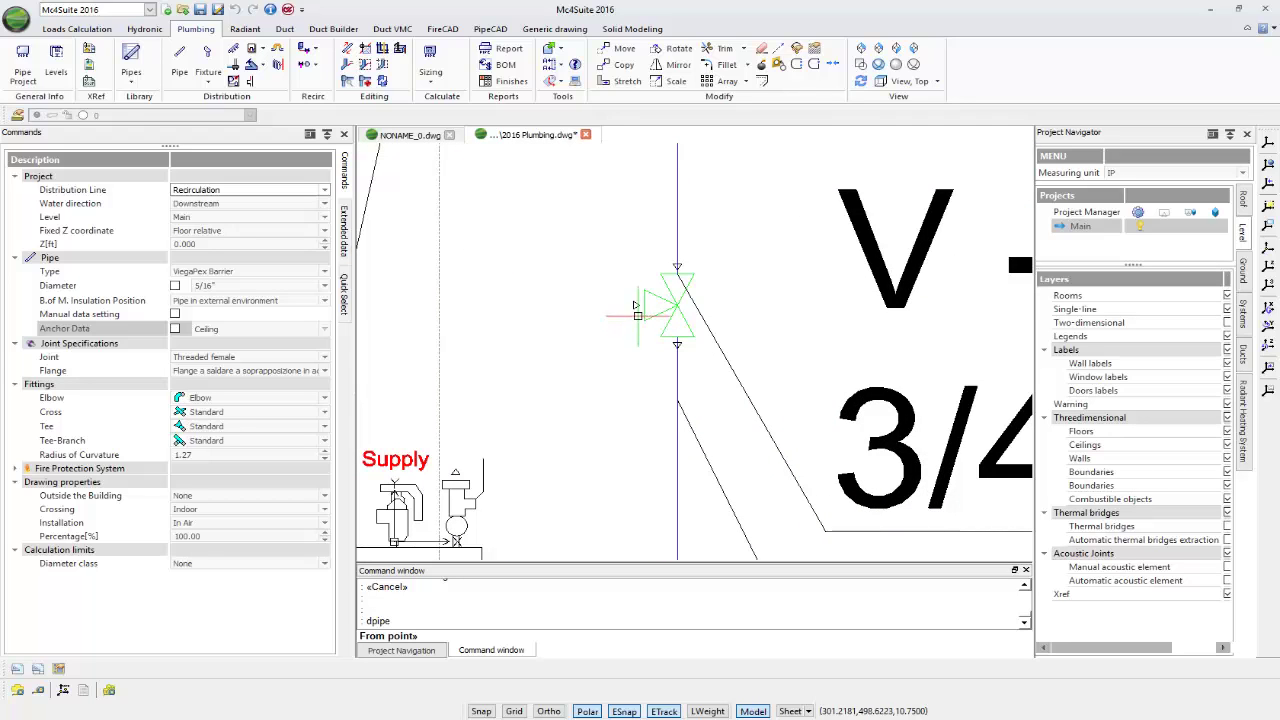
{"action": "left_click", "coordinate": [640, 305]}
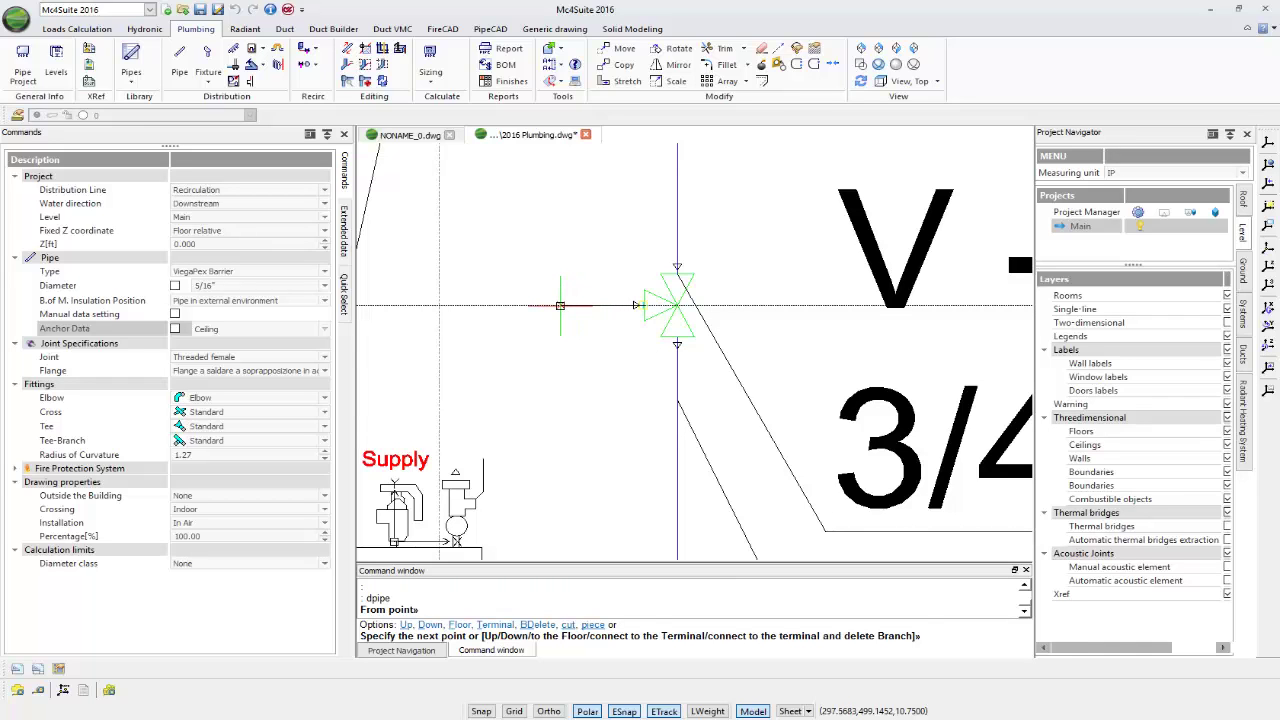
{"action": "left_click", "coordinate": [560, 305]}
{"action": "scroll", "coordinate": [550, 405], "scroll_direction": "down", "scroll_amount": 3}
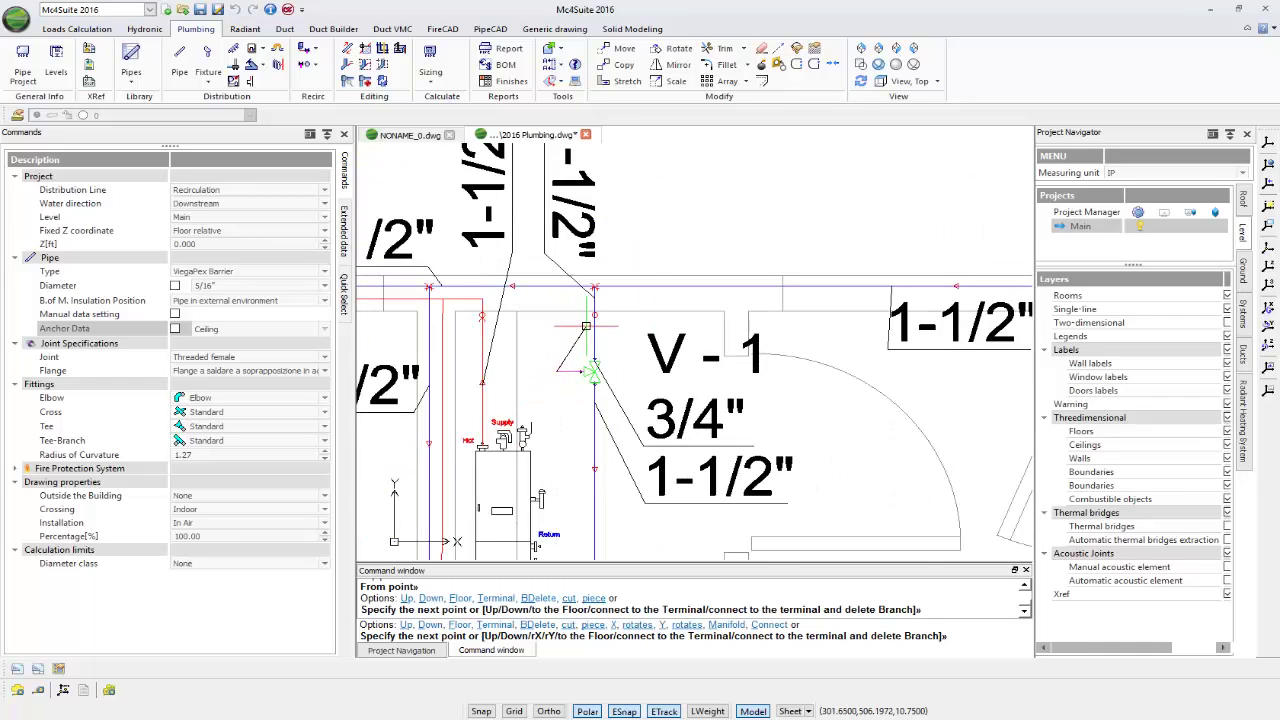
{"action": "left_click", "coordinate": [557, 316]}
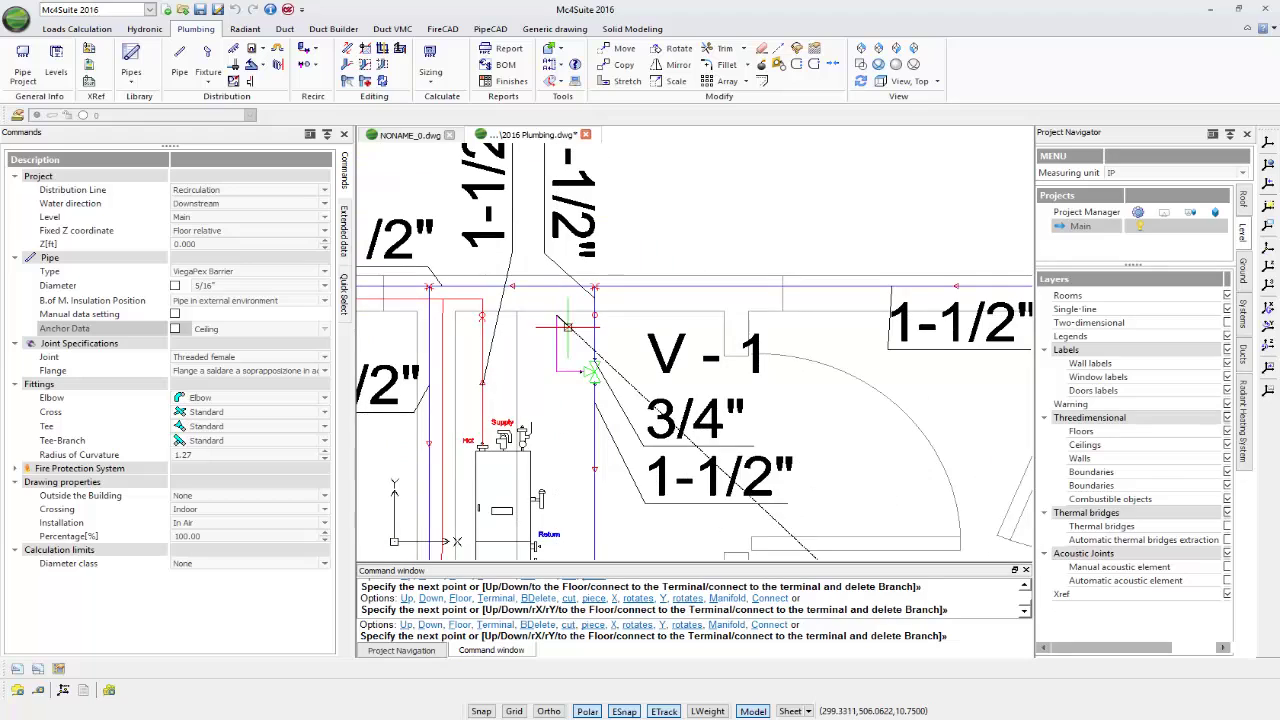
Step: Raise the recirculation pipe vertically by 8.5 ft from its end near the wall
{"action": "scroll", "coordinate": [557, 316], "scroll_direction": "up", "scroll_amount": 3}
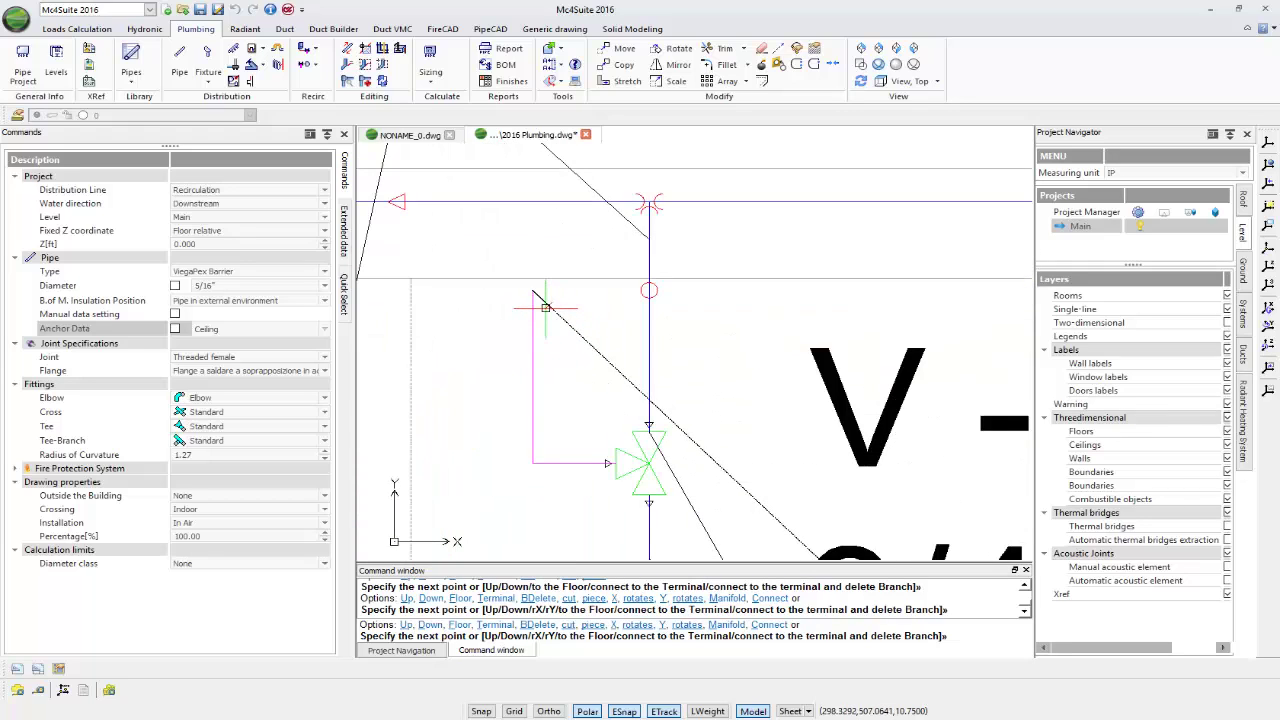
{"action": "right_click", "coordinate": [545, 307]}
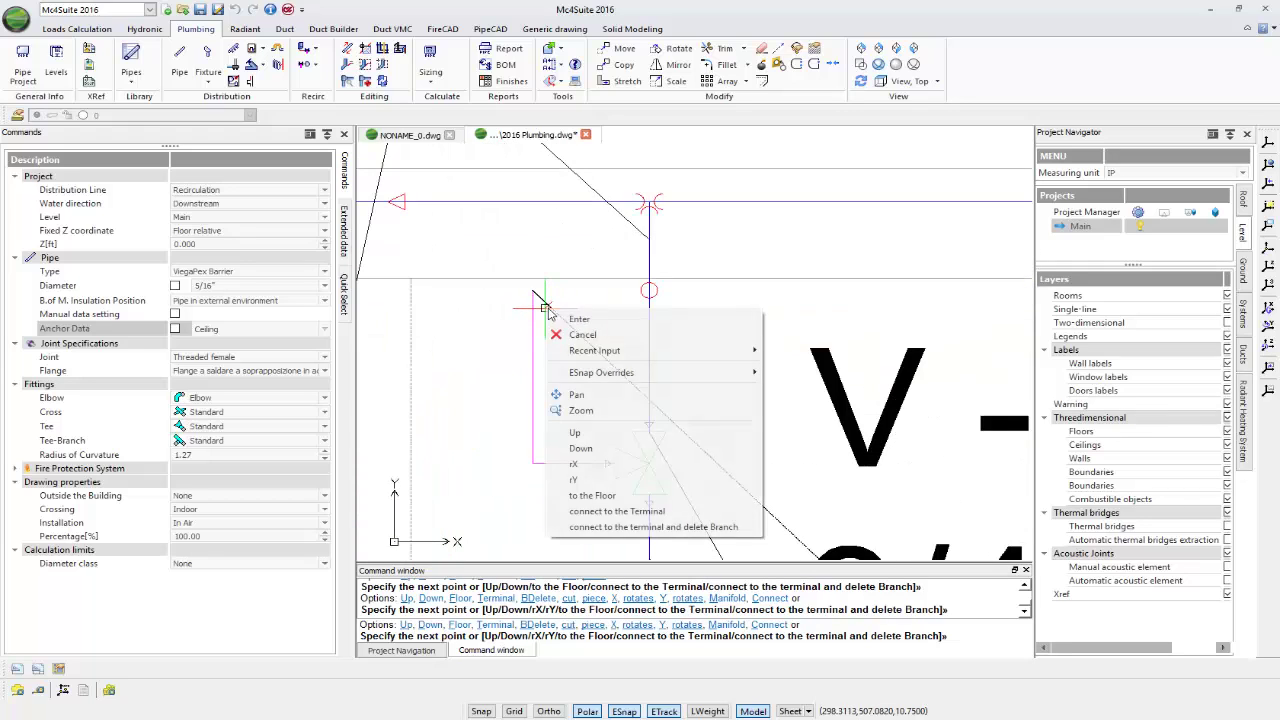
{"action": "left_click", "coordinate": [577, 436]}
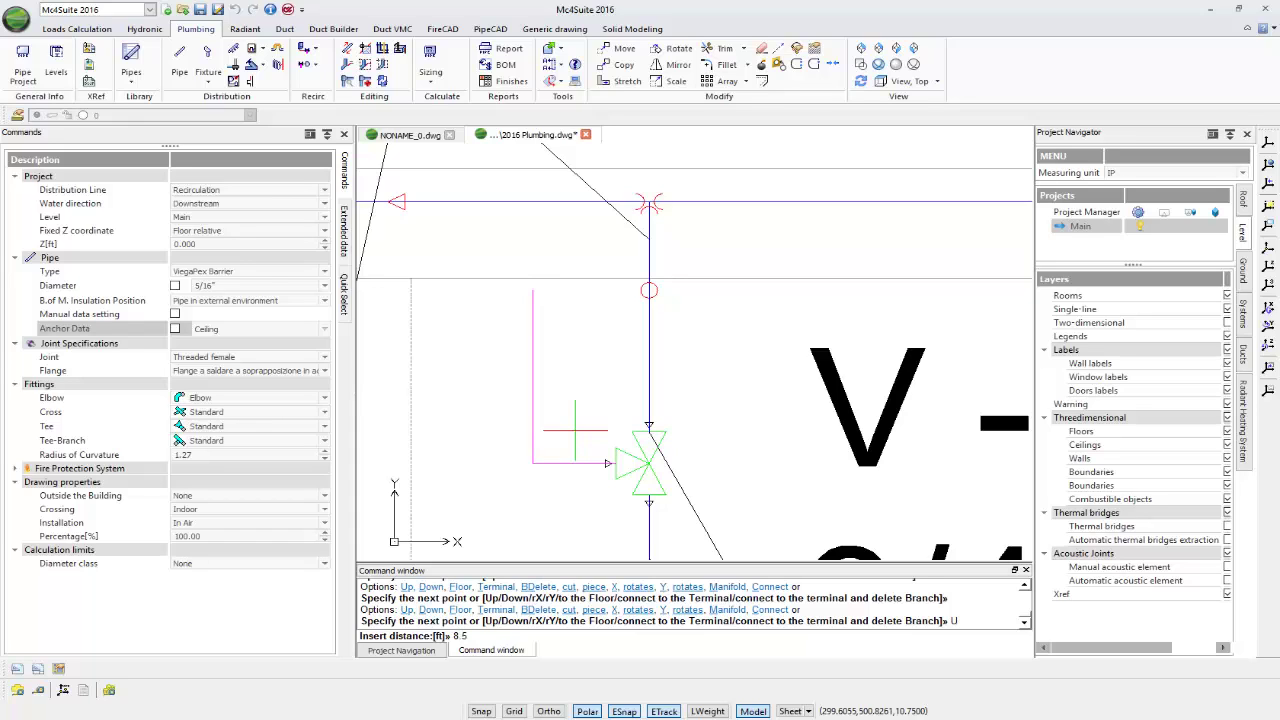
{"action": "type", "text": "8.5"}
{"action": "key", "text": "Return"}
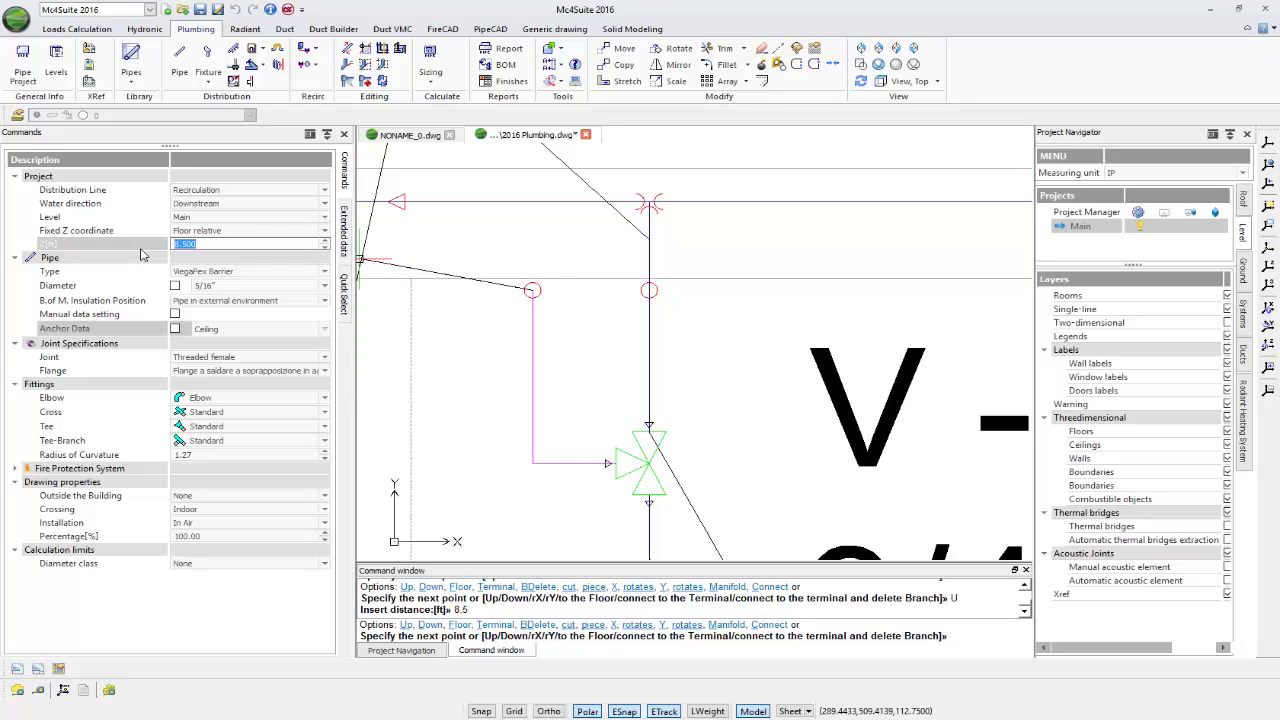
Step: Route the recirculation pipe into the wall and along it between the cold and hot pipes to the first corner
{"action": "left_click", "coordinate": [530, 228]}
{"action": "scroll", "coordinate": [626, 304], "scroll_direction": "down", "scroll_amount": 3}
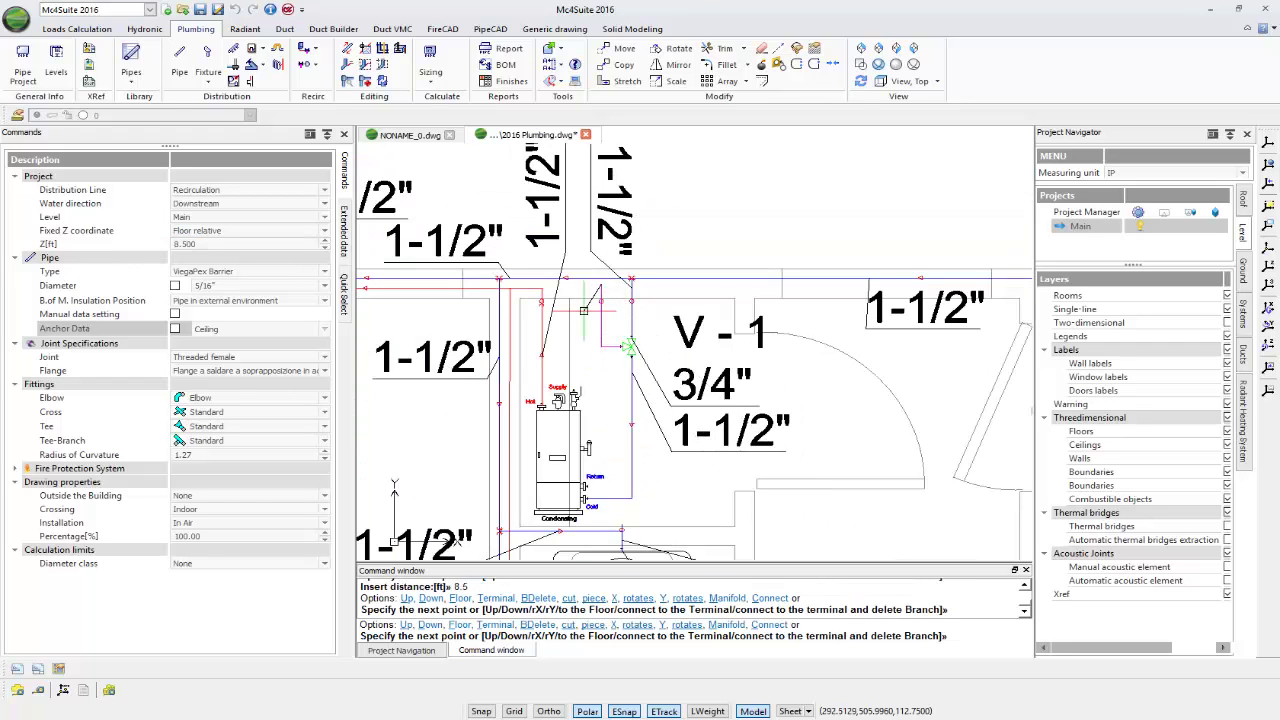
{"action": "middle_click_drag", "start_coordinate": [496, 312], "coordinate": [924, 350]}
{"action": "scroll", "coordinate": [672, 314], "scroll_direction": "up", "scroll_amount": 5}
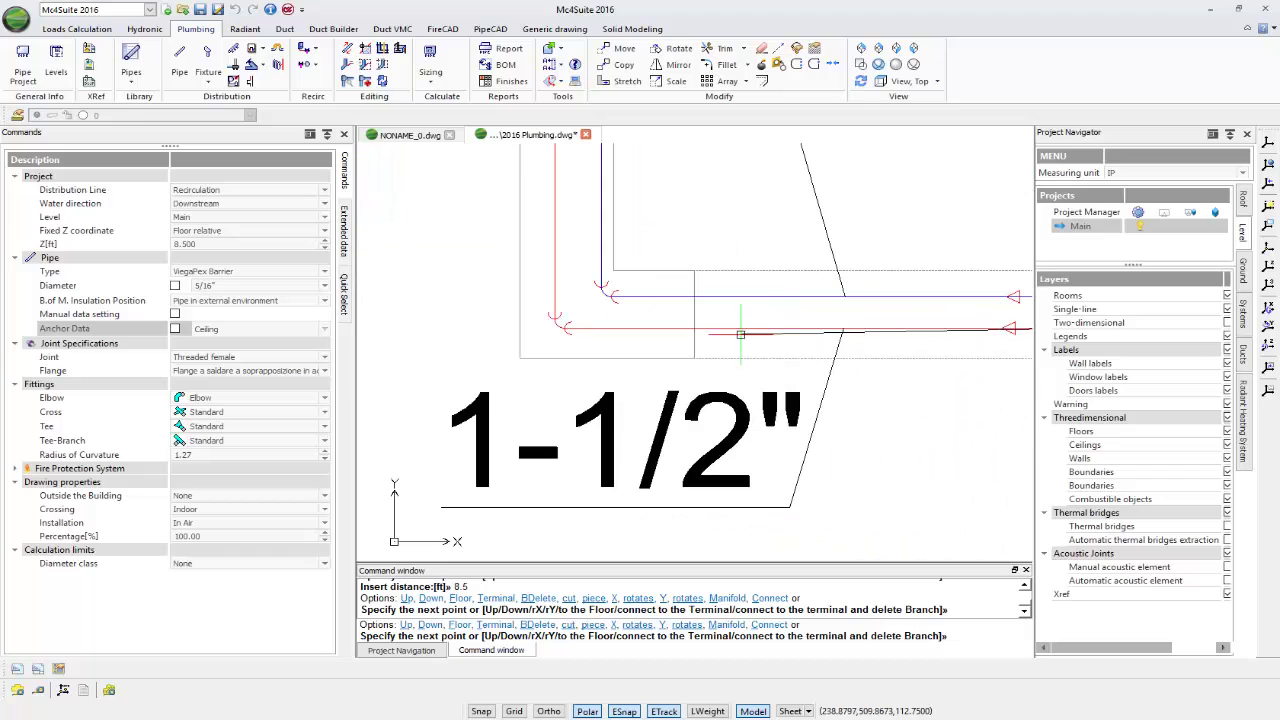
{"action": "left_click", "coordinate": [575, 317]}
{"action": "scroll", "coordinate": [600, 320], "scroll_direction": "down", "scroll_amount": 3}
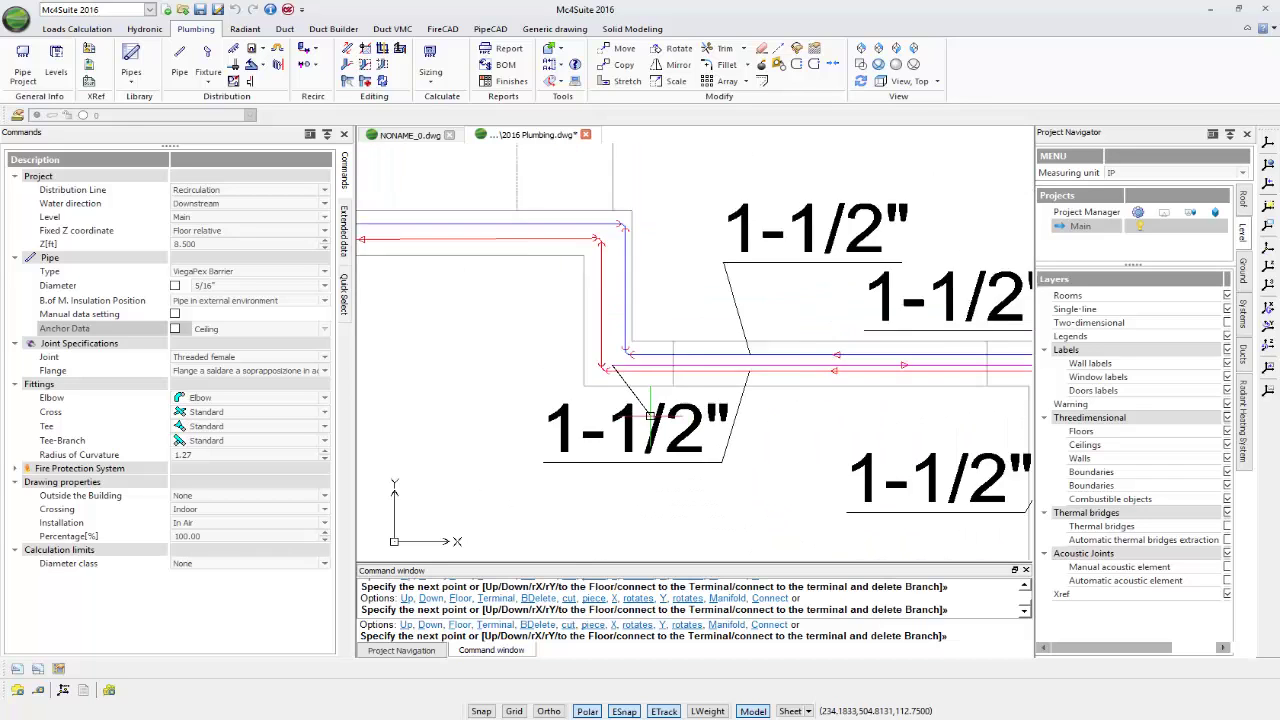
Step: Run the recirculation pipe up through the wall's offset, between the cold and hot pipes, to the second corner
{"action": "scroll", "coordinate": [617, 266], "scroll_direction": "up", "scroll_amount": 4}
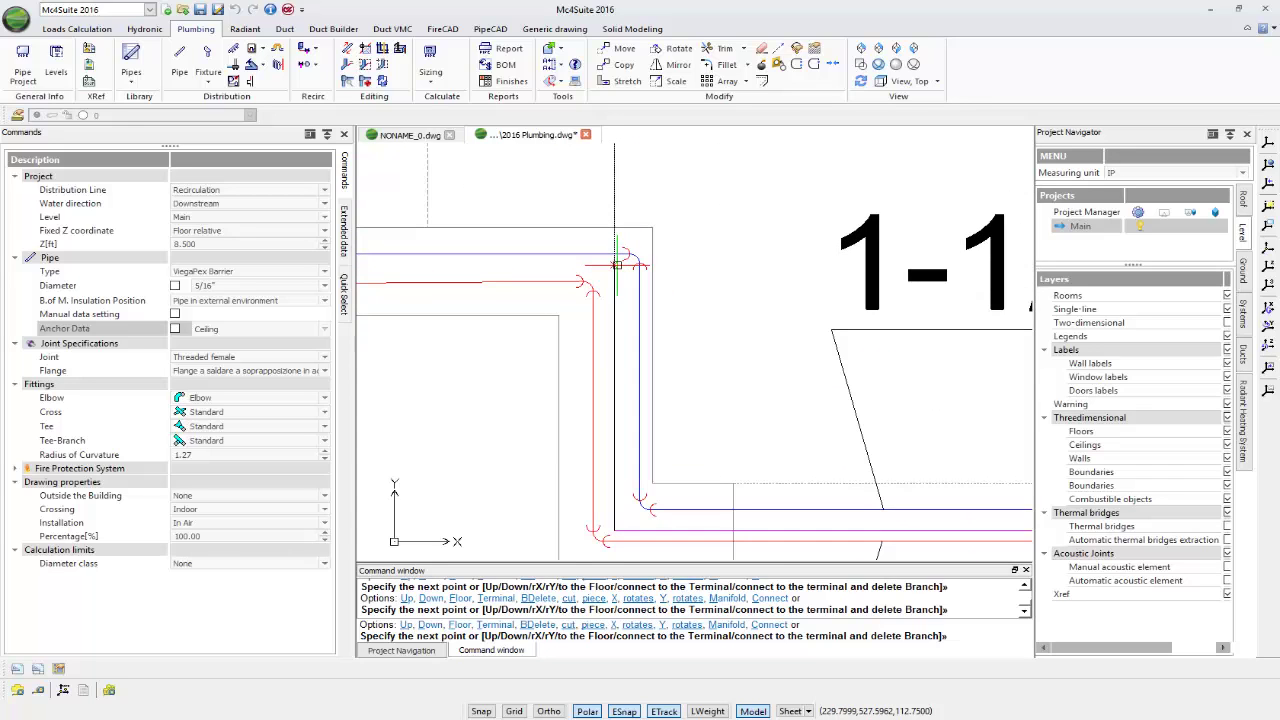
{"action": "left_click", "coordinate": [617, 265]}
{"action": "scroll", "coordinate": [691, 356], "scroll_direction": "down", "scroll_amount": 4}
Step: Extend the recirculation pipe along the wall between the cold and hot pipes to just beside the cold branch serving the Lvl - 3 sink
{"action": "middle_click_drag", "start_coordinate": [494, 346], "coordinate": [894, 380]}
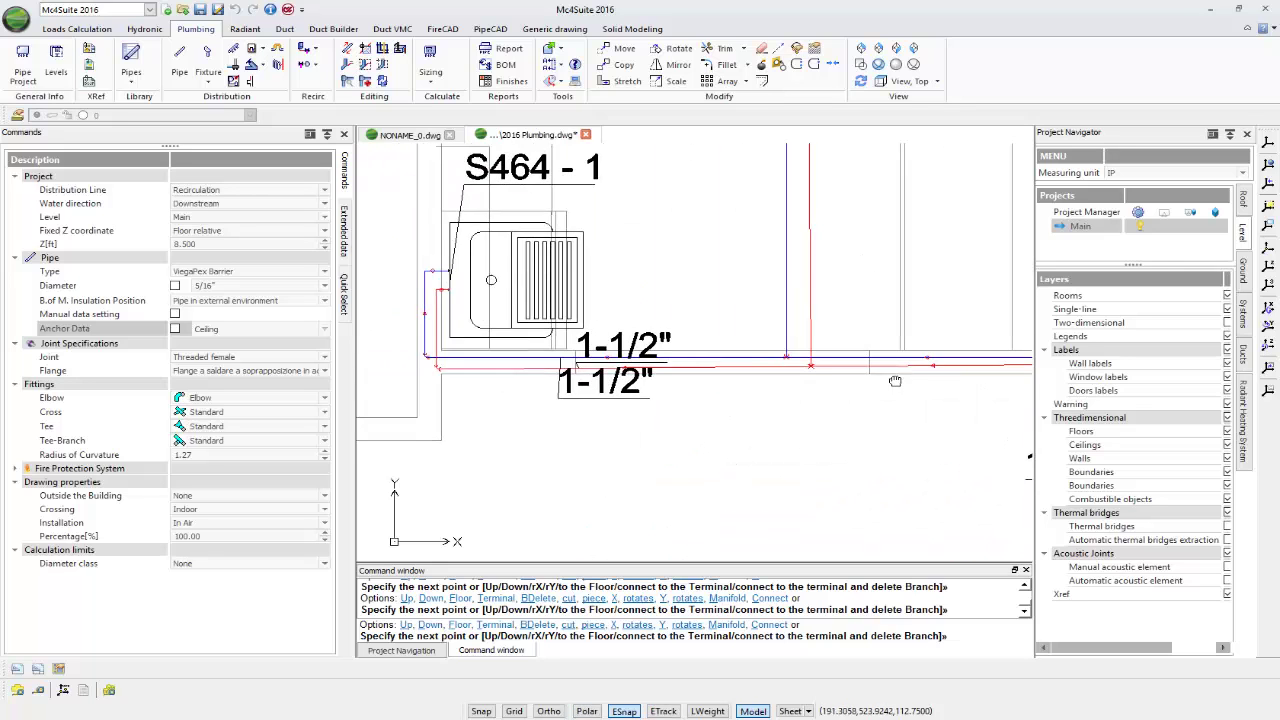
{"action": "scroll", "coordinate": [884, 381], "scroll_direction": "down", "scroll_amount": 3}
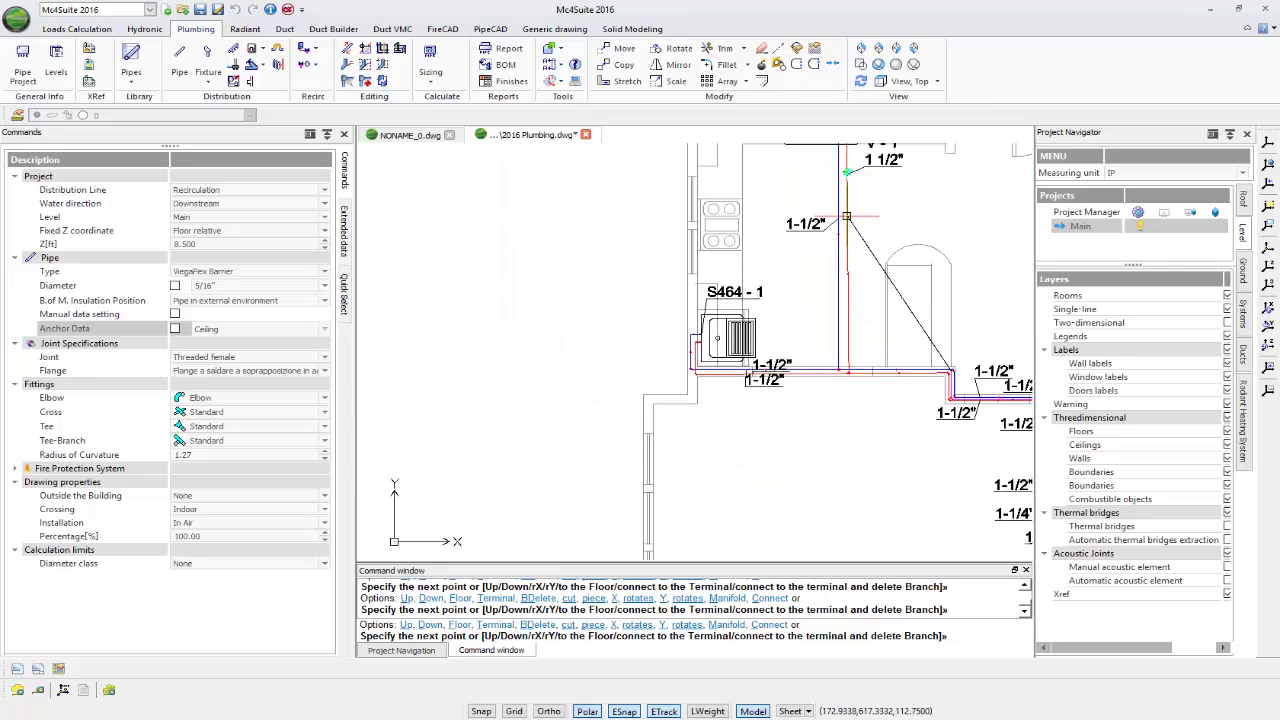
{"action": "scroll", "coordinate": [862, 364], "scroll_direction": "up", "scroll_amount": 3}
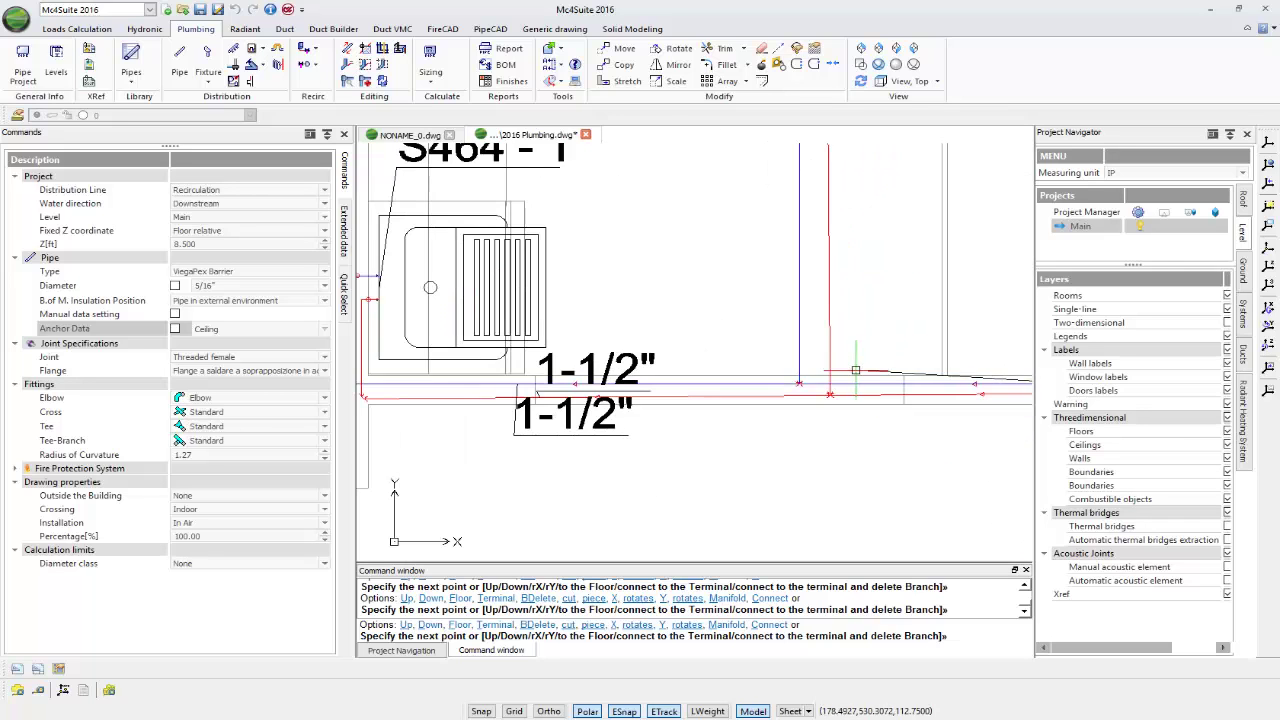
{"action": "middle_click_drag", "start_coordinate": [879, 240], "coordinate": [848, 584]}
{"action": "middle_click_drag", "start_coordinate": [877, 206], "coordinate": [831, 460]}
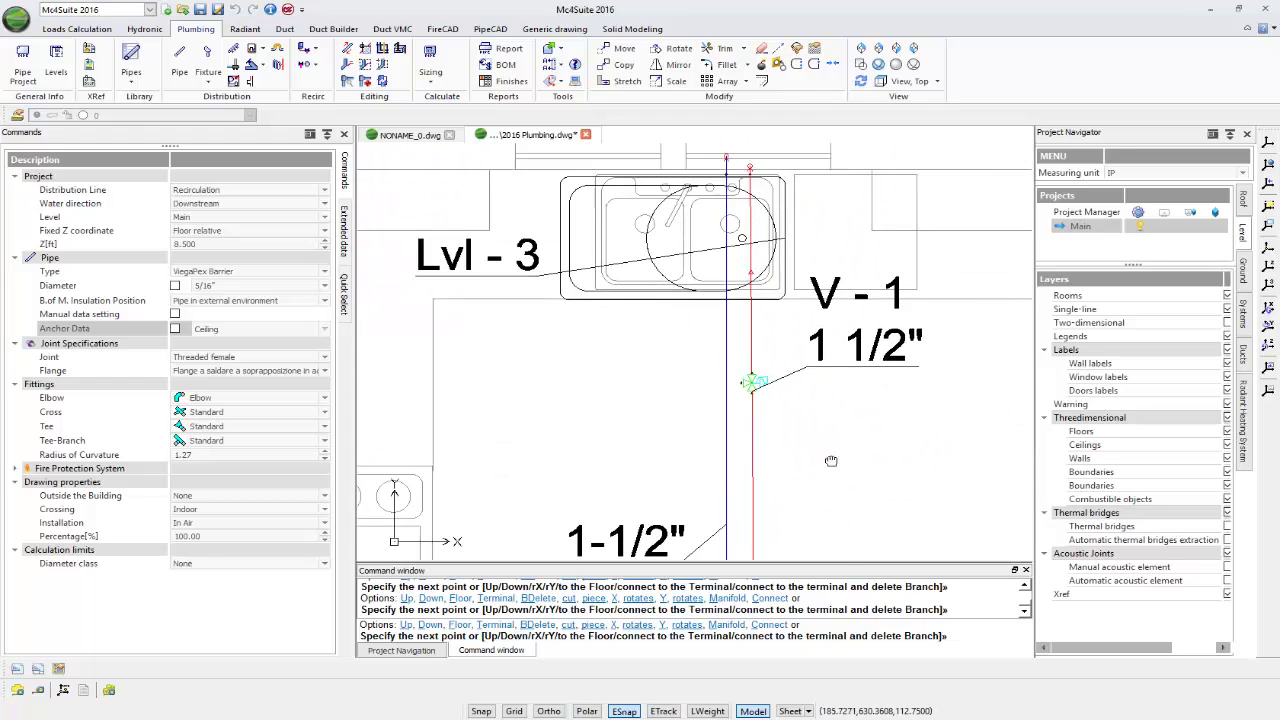
{"action": "scroll", "coordinate": [765, 359], "scroll_direction": "up", "scroll_amount": 2}
{"action": "scroll", "coordinate": [765, 359], "scroll_direction": "up", "scroll_amount": 1}
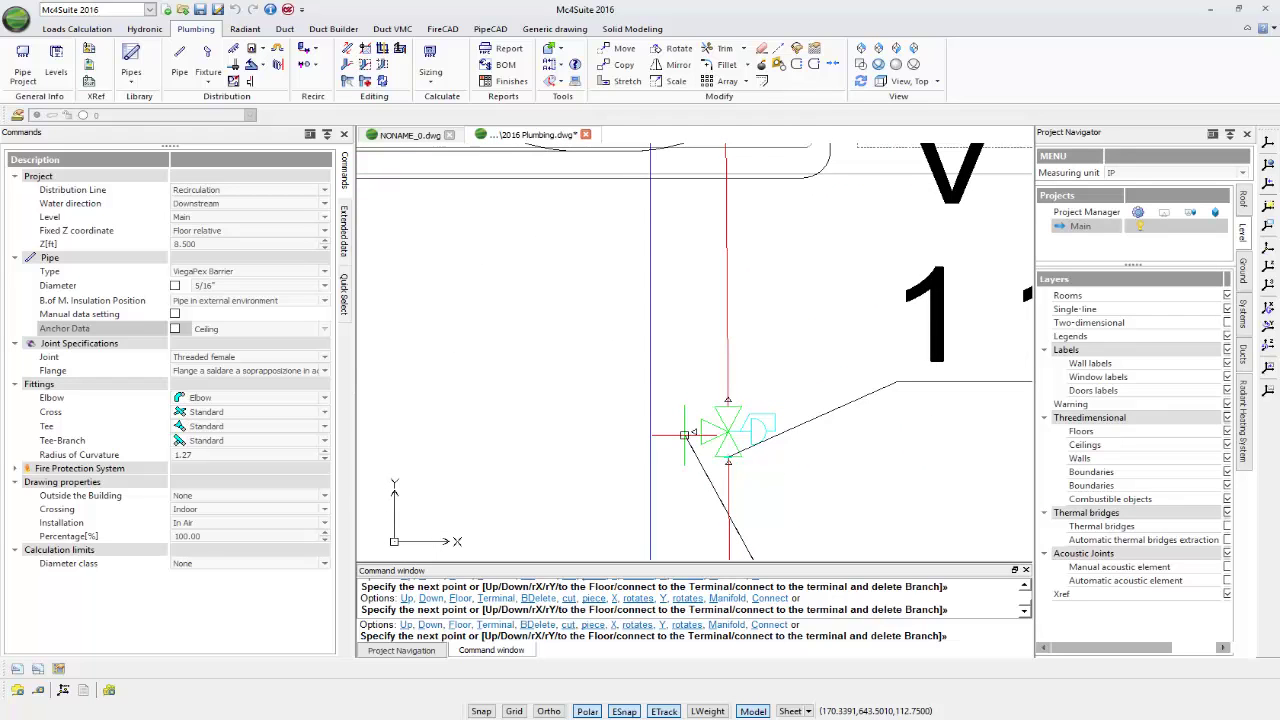
{"action": "scroll", "coordinate": [720, 400], "scroll_direction": "down", "scroll_amount": 3}
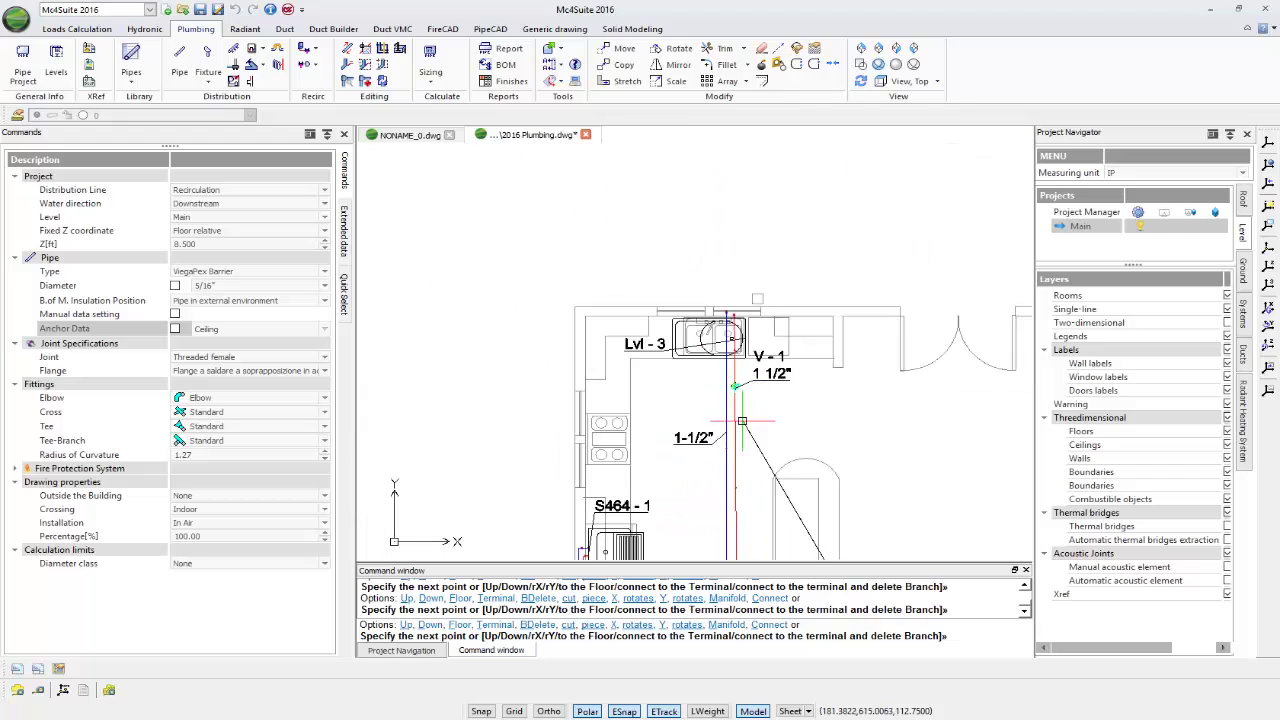
{"action": "mouse_move", "coordinate": [780, 324]}
{"action": "middle_mouse_down"}
{"action": "mouse_move", "coordinate": [790, 408]}
{"action": "mouse_move", "coordinate": [650, 170]}
{"action": "middle_mouse_up"}
{"action": "scroll", "coordinate": [692, 356], "scroll_direction": "up", "scroll_amount": 3}
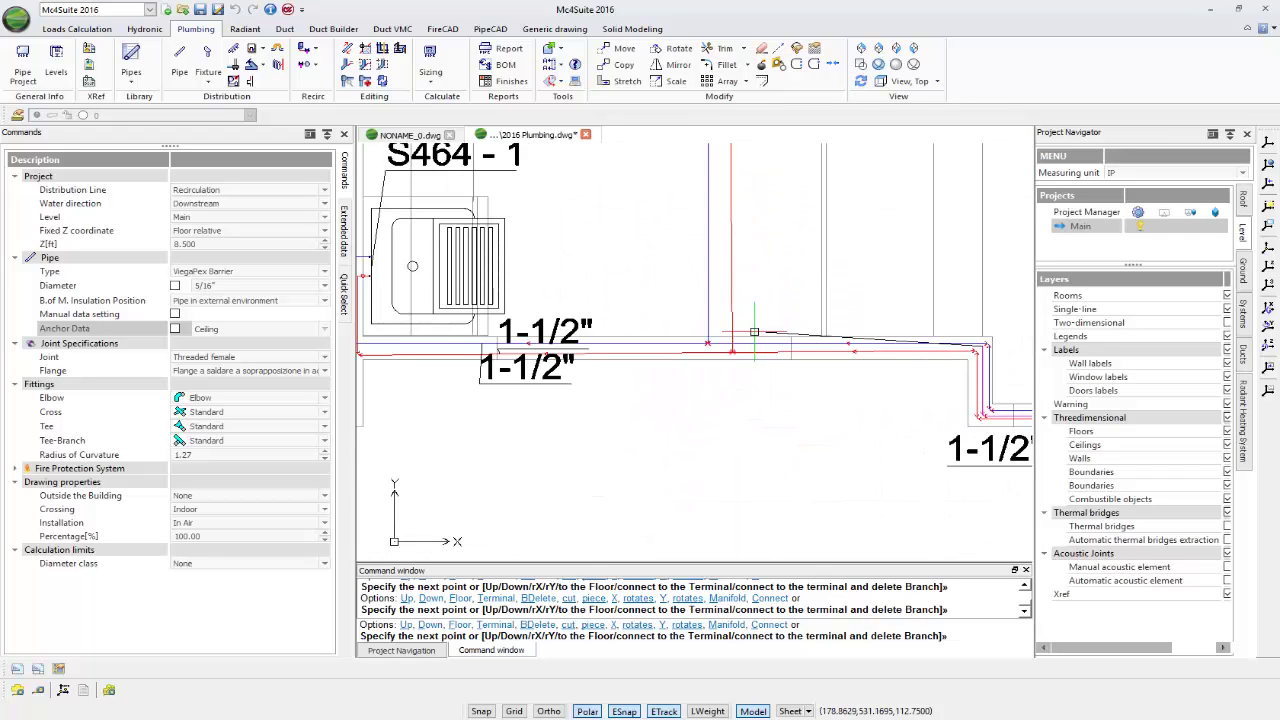
{"action": "scroll", "coordinate": [692, 356], "scroll_direction": "up", "scroll_amount": 2}
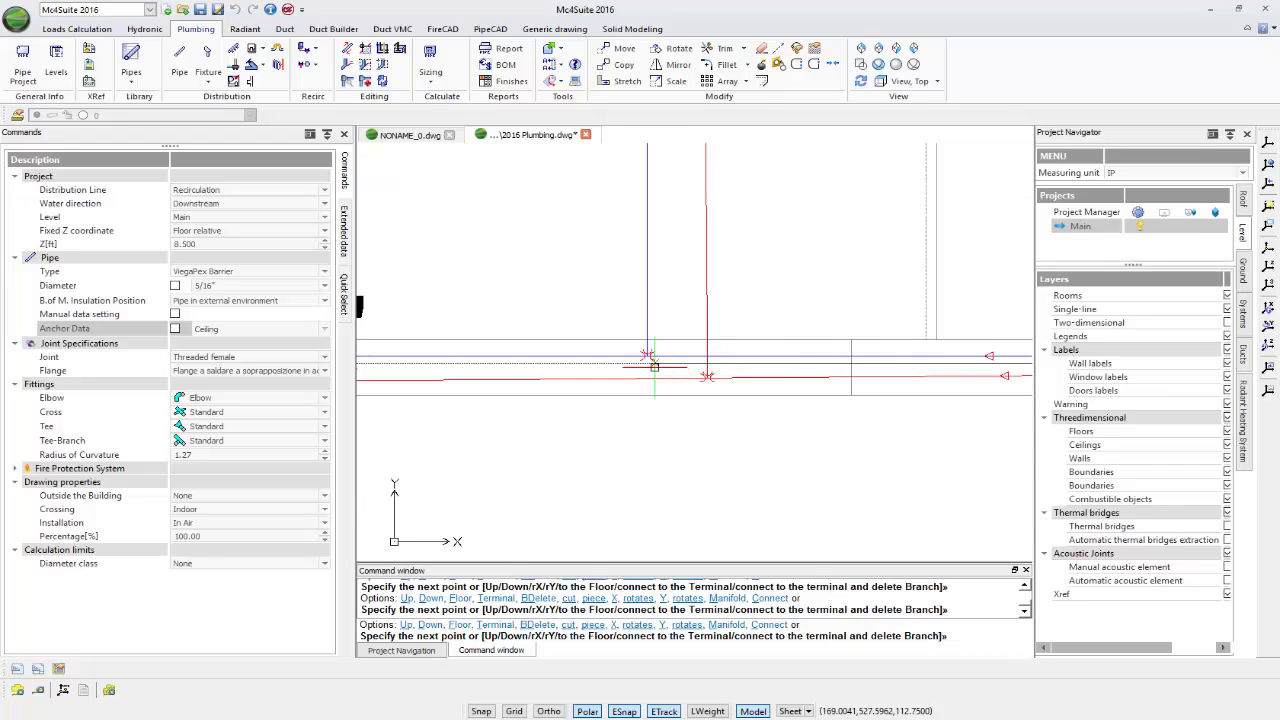
{"action": "scroll", "coordinate": [654, 367], "scroll_direction": "up", "scroll_amount": 3}
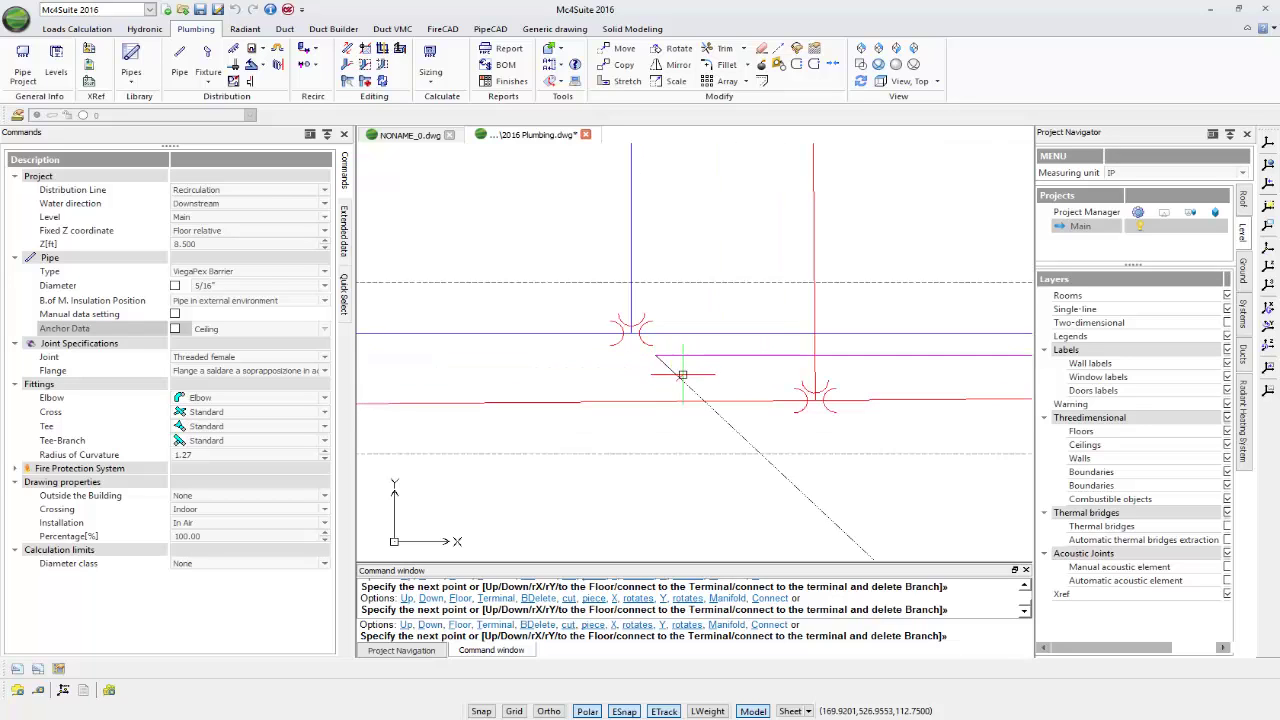
Step: Run the recirculation pipe up alongside the cold branch, connect it to the hot line valve's side port, and end the pipe
{"action": "scroll", "coordinate": [693, 383], "scroll_direction": "down", "scroll_amount": 4}
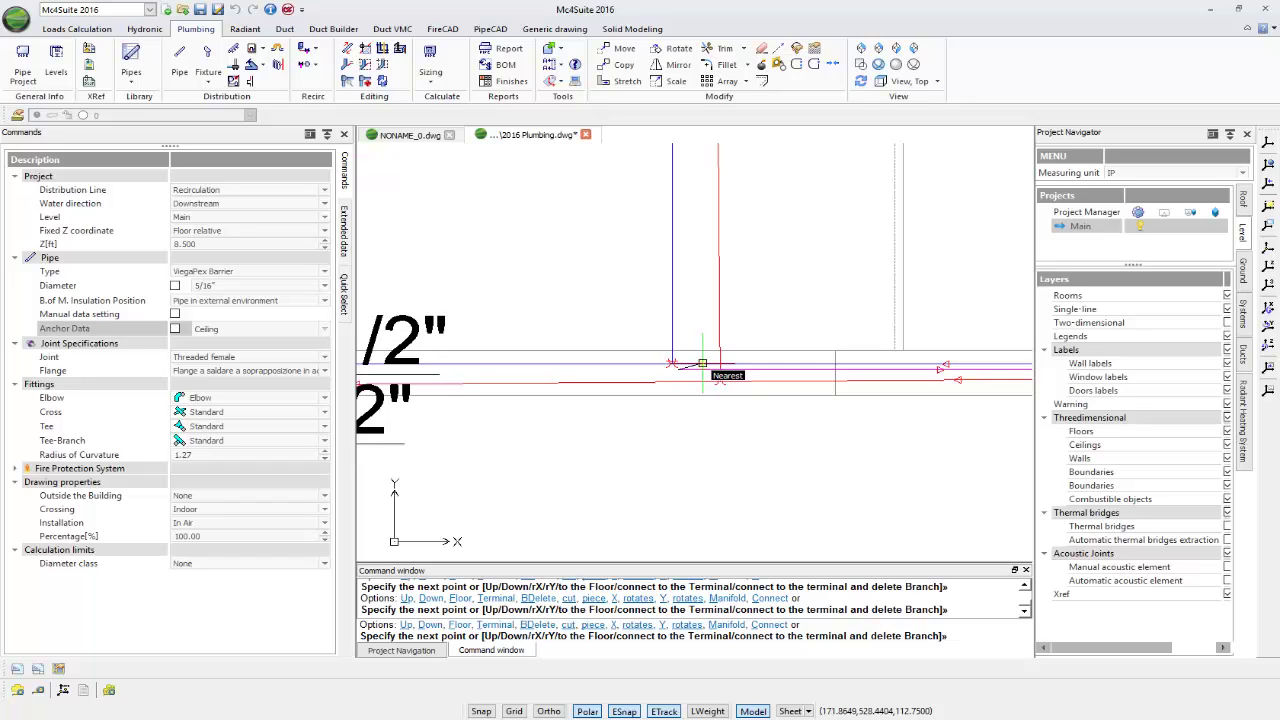
{"action": "scroll", "coordinate": [712, 372], "scroll_direction": "down", "scroll_amount": 3}
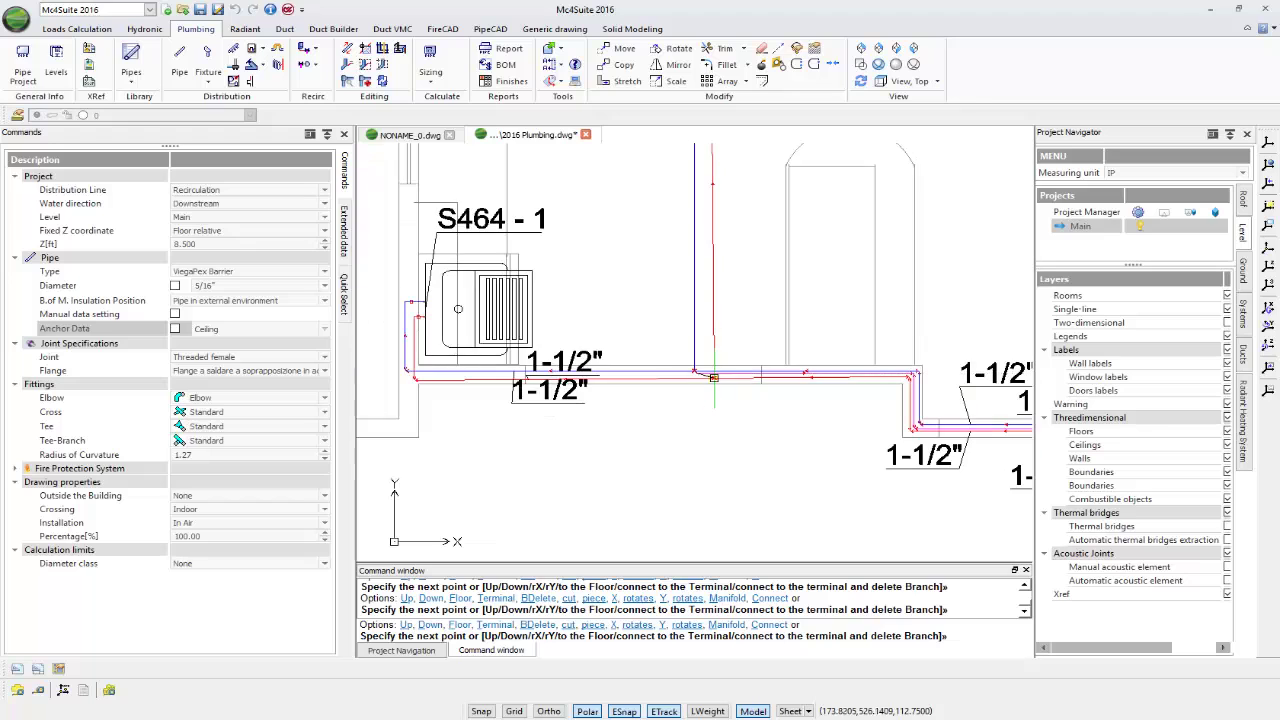
{"action": "middle_click_drag", "start_coordinate": [771, 197], "coordinate": [771, 503]}
{"action": "scroll", "coordinate": [702, 300], "scroll_direction": "up", "scroll_amount": 3}
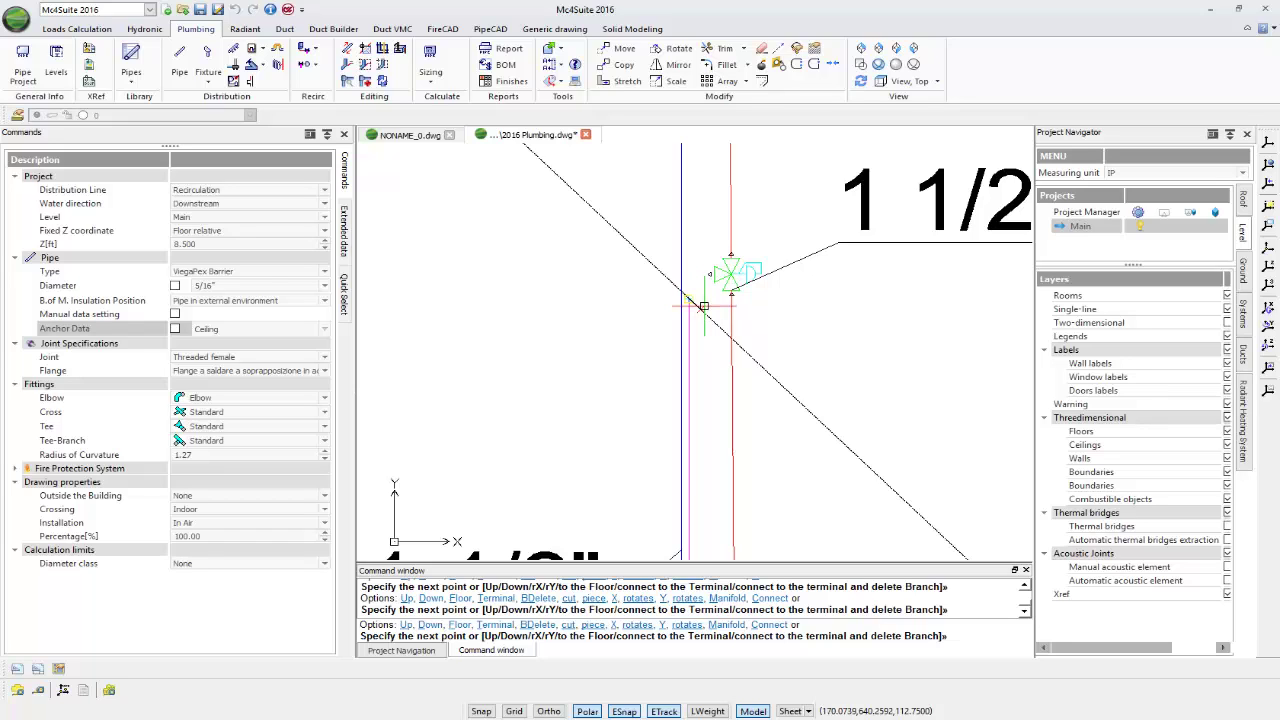
{"action": "scroll", "coordinate": [704, 305], "scroll_direction": "up", "scroll_amount": 1}
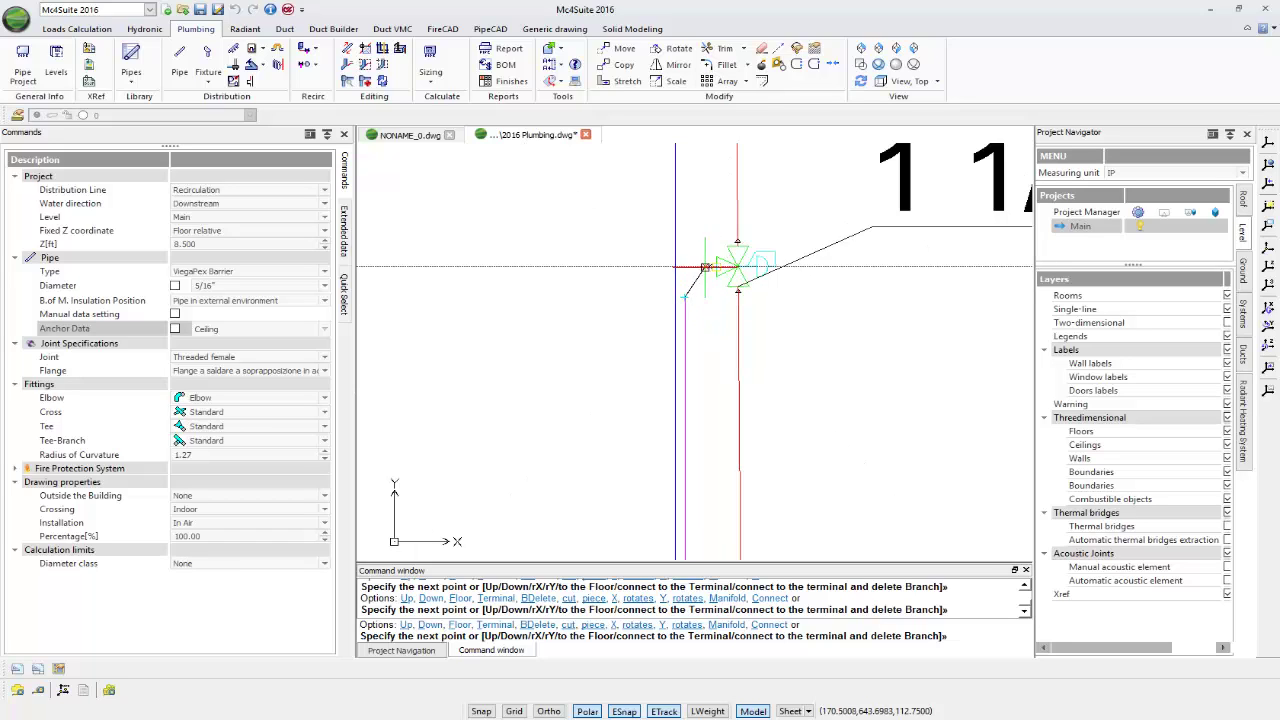
{"action": "left_click", "coordinate": [685, 268]}
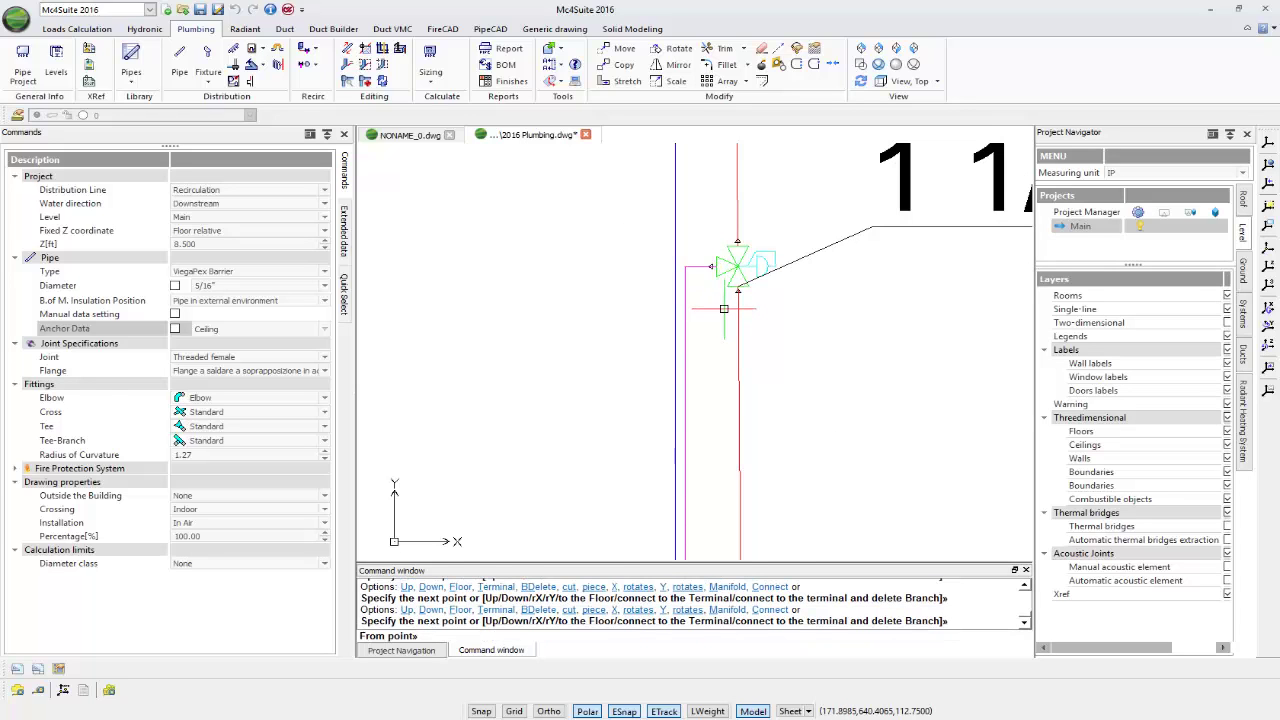
{"action": "scroll", "coordinate": [740, 290], "scroll_direction": "down", "scroll_amount": 5}
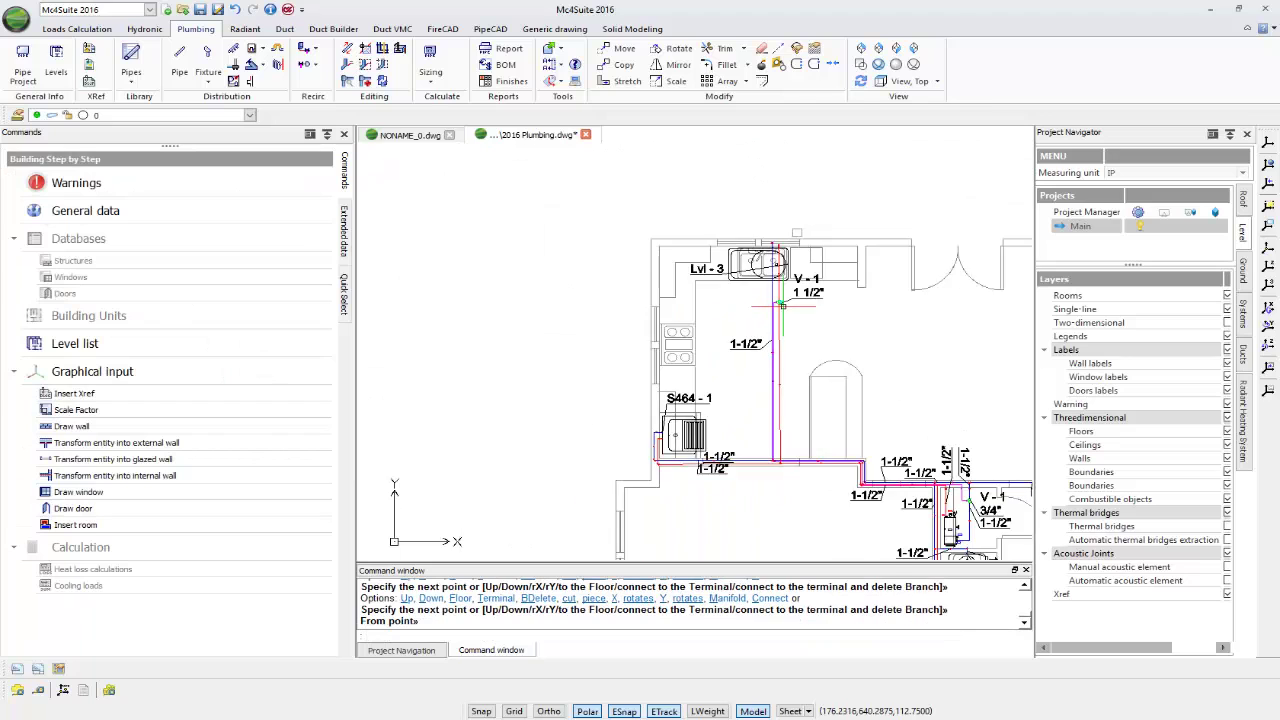
{"action": "mouse_move", "coordinate": [782, 305]}
{"action": "middle_mouse_down"}
{"action": "mouse_move", "coordinate": [552, 298]}
{"action": "mouse_move", "coordinate": [629, 268]}
{"action": "middle_mouse_up"}
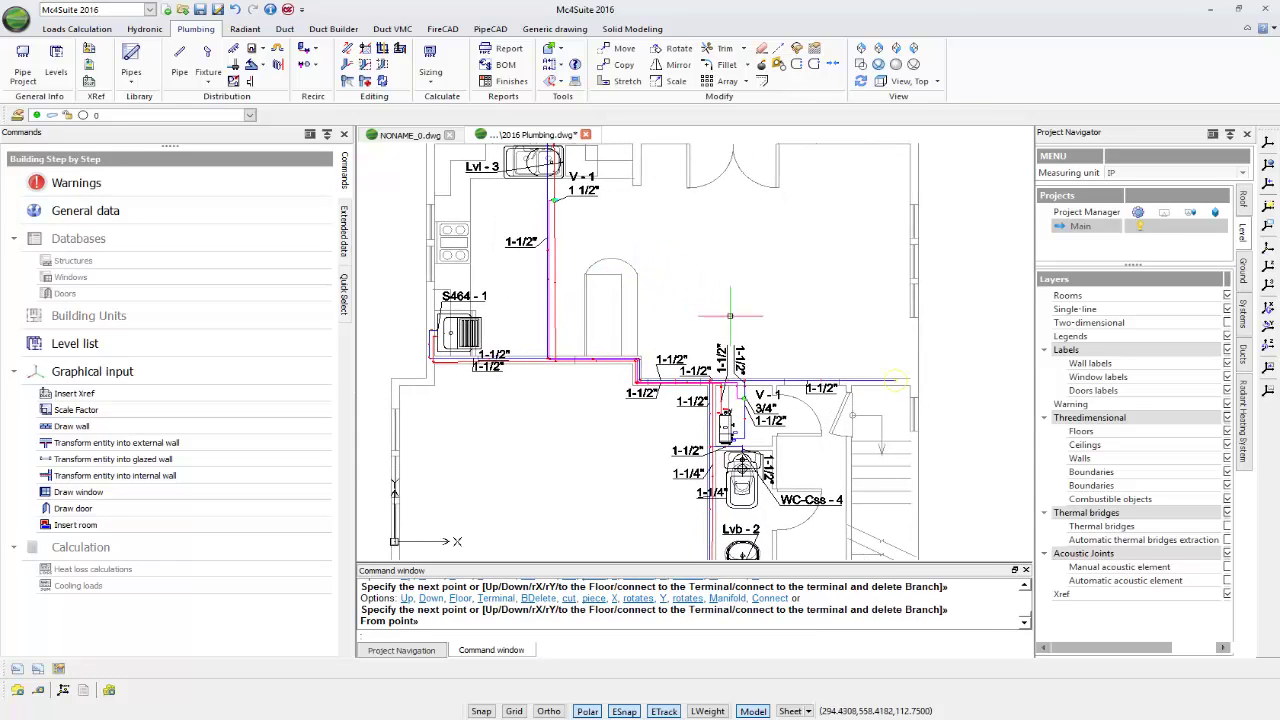